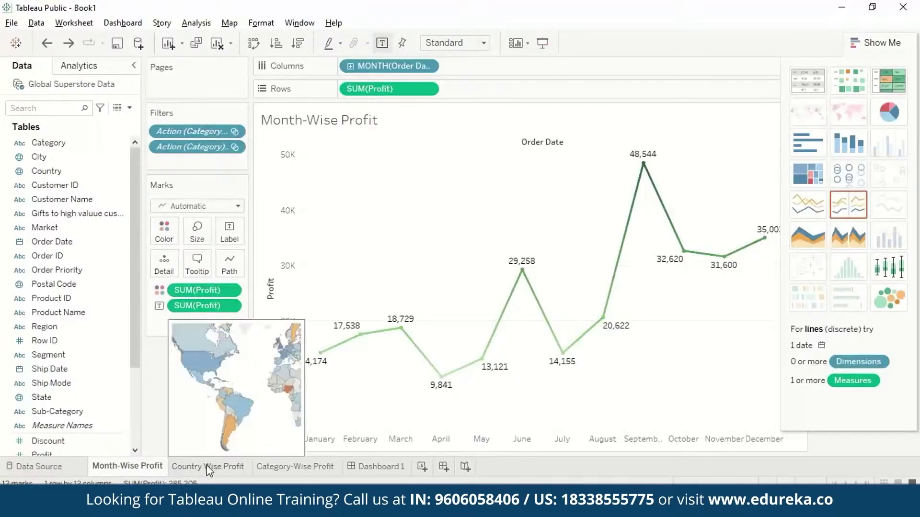
- Add a new worksheet to the workbook and name it Monthwise Profit
mouse_move(240, 470)
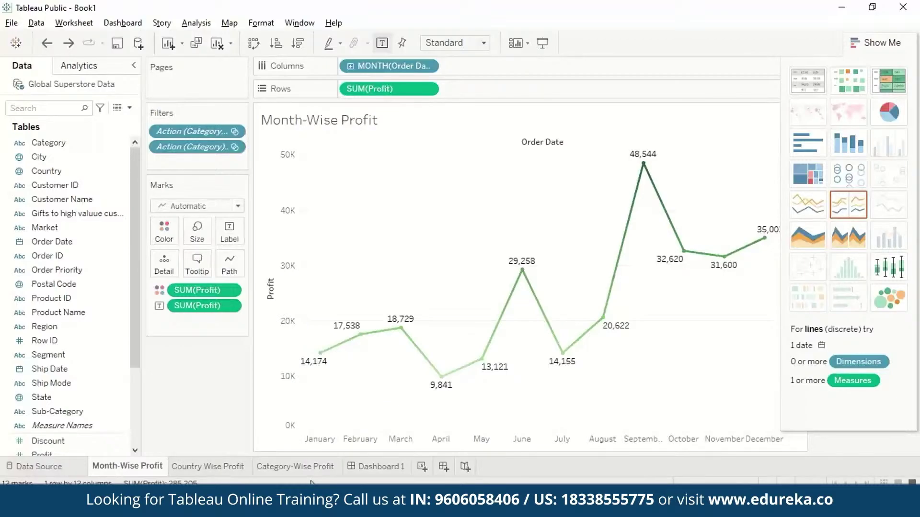
click(375, 472)
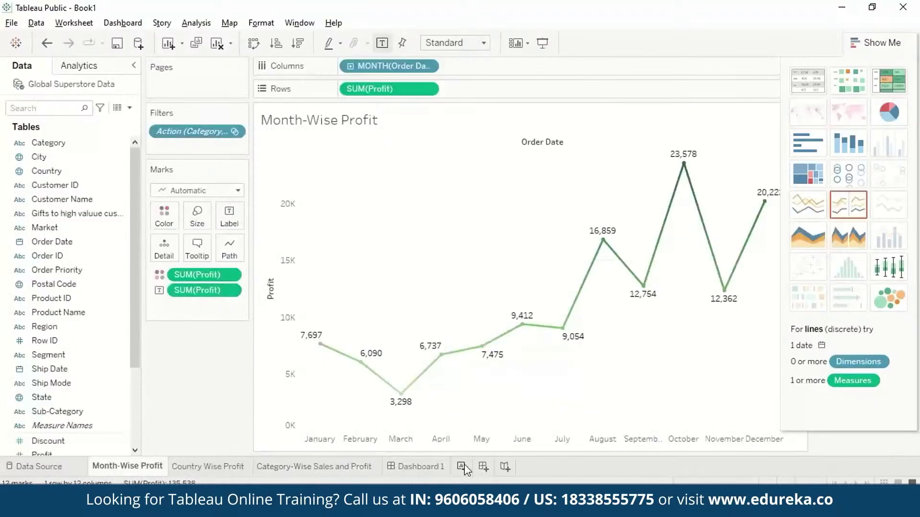
click(462, 466)
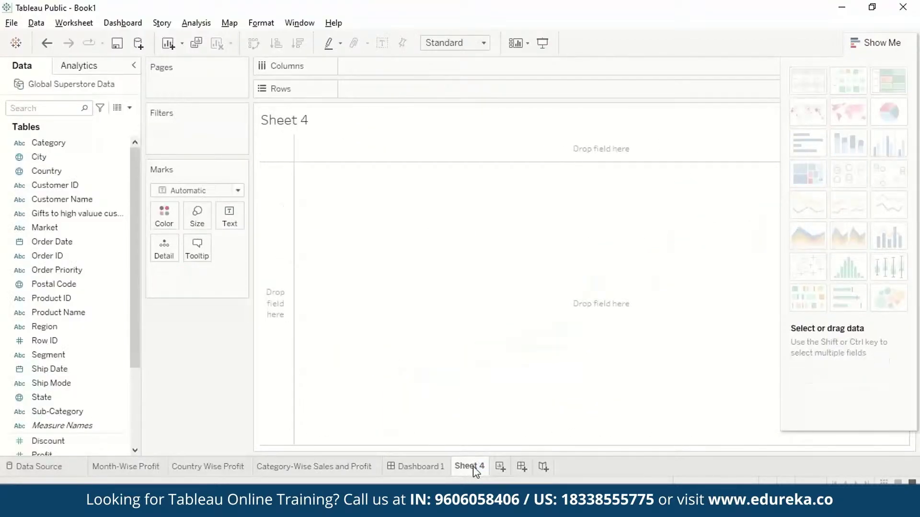
double_click(476, 471)
text(Monthwise Profit)
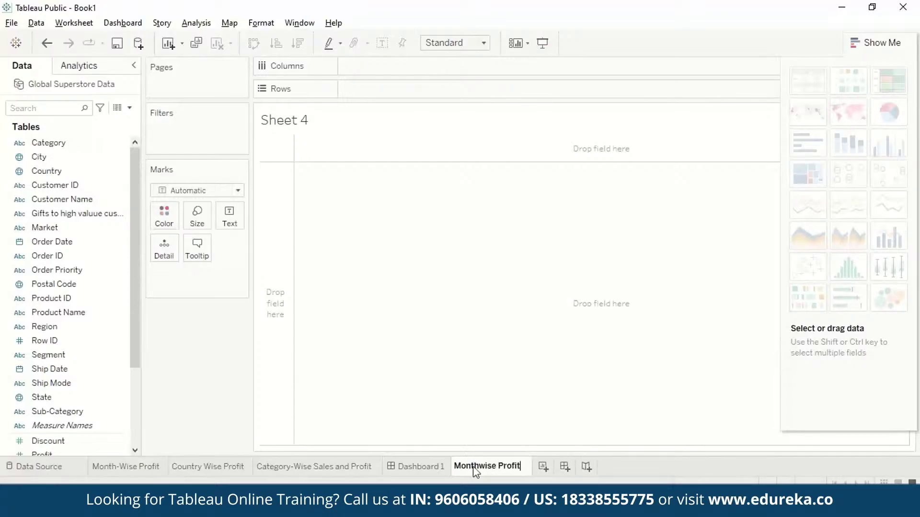
key(Return)
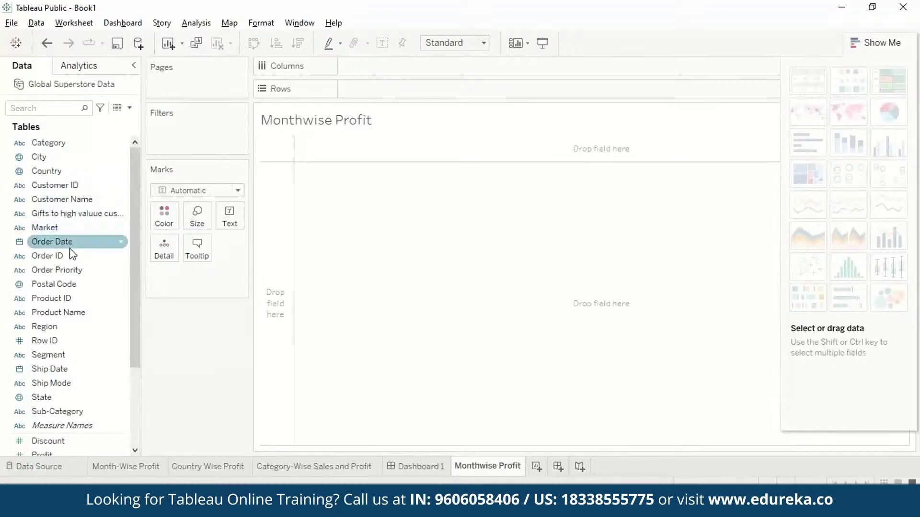
- Build a line chart with Order Date grouped by discrete Month on Columns and Profit on Rows
drag(71, 245, 387, 70)
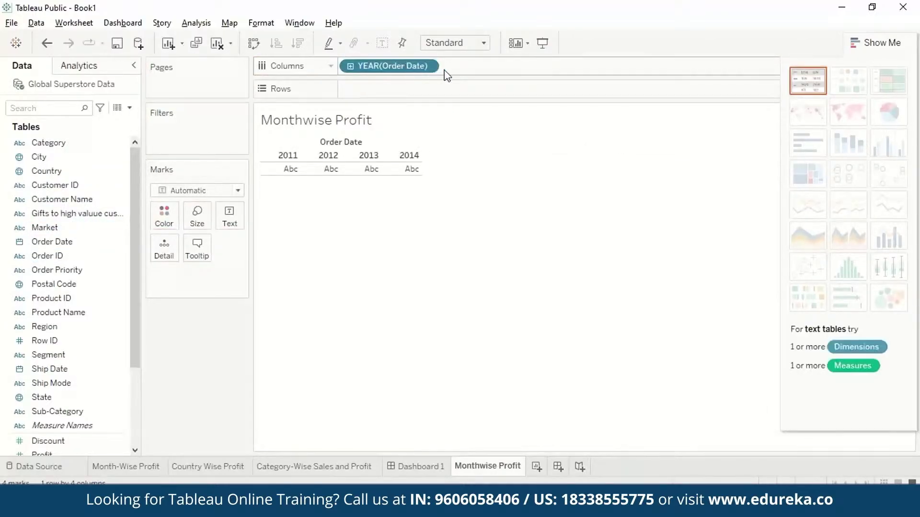
click(427, 67)
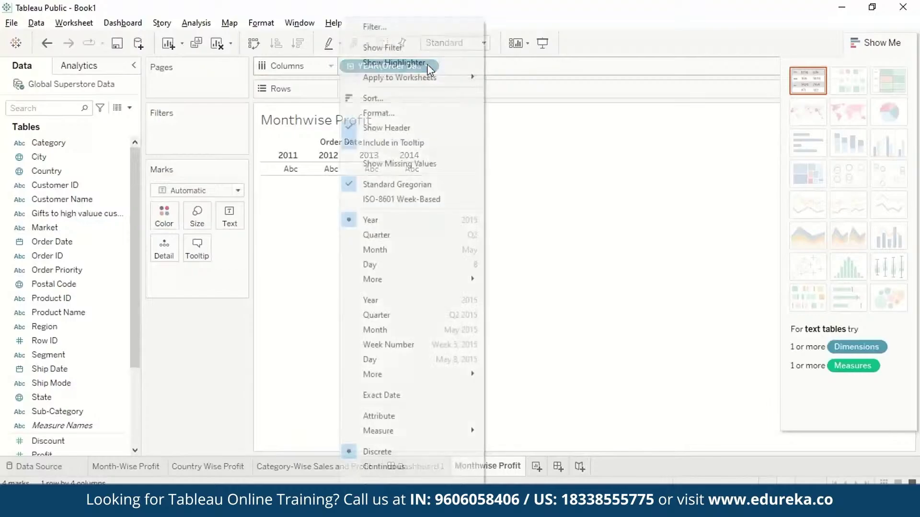
click(415, 253)
drag(137, 305, 139, 356)
drag(67, 383, 384, 95)
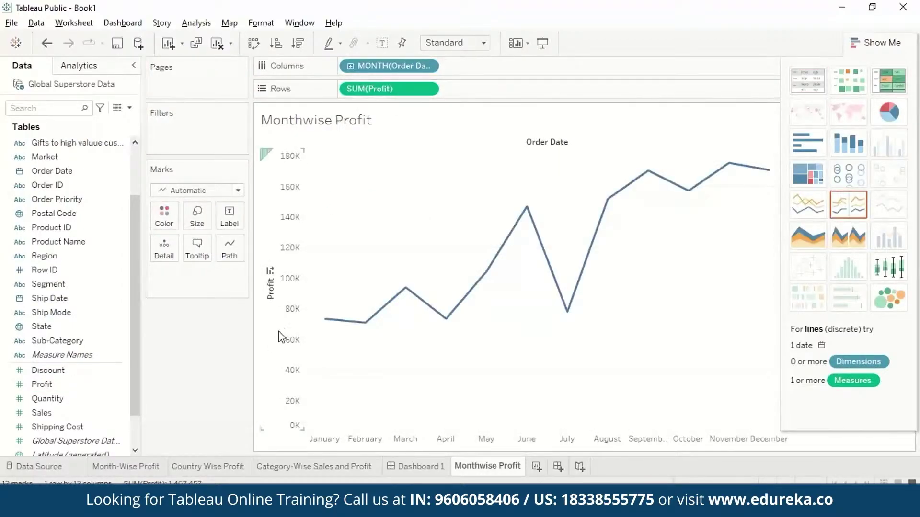
- Color the line by Profit using the Green palette, and label its points with Profit
mouse_move(279, 339)
mouse_down()
mouse_move(76, 328)
mouse_move(82, 314)
mouse_move(65, 388)
mouse_move(170, 218)
mouse_up()
click(172, 223)
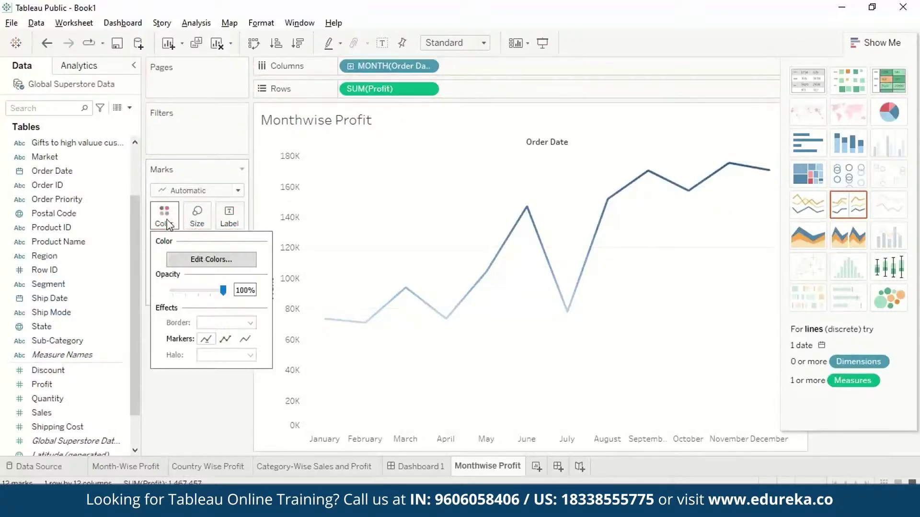
click(199, 263)
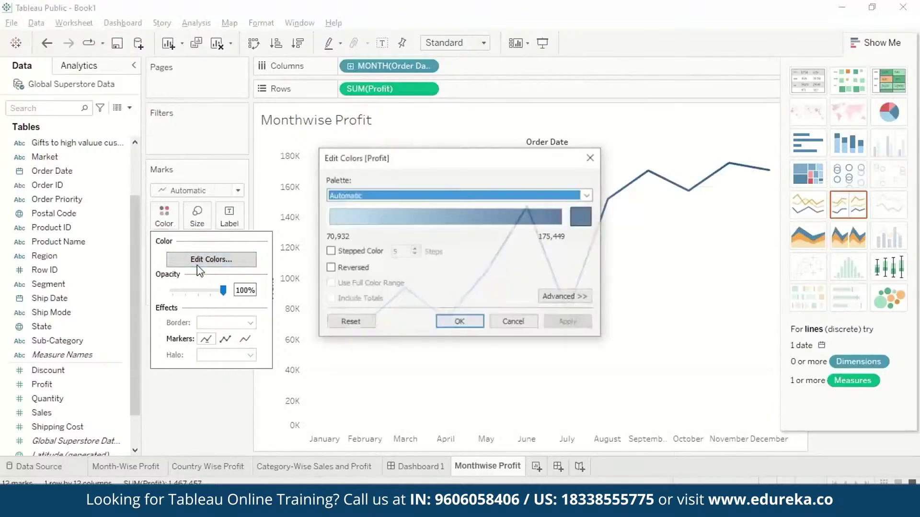
click(588, 195)
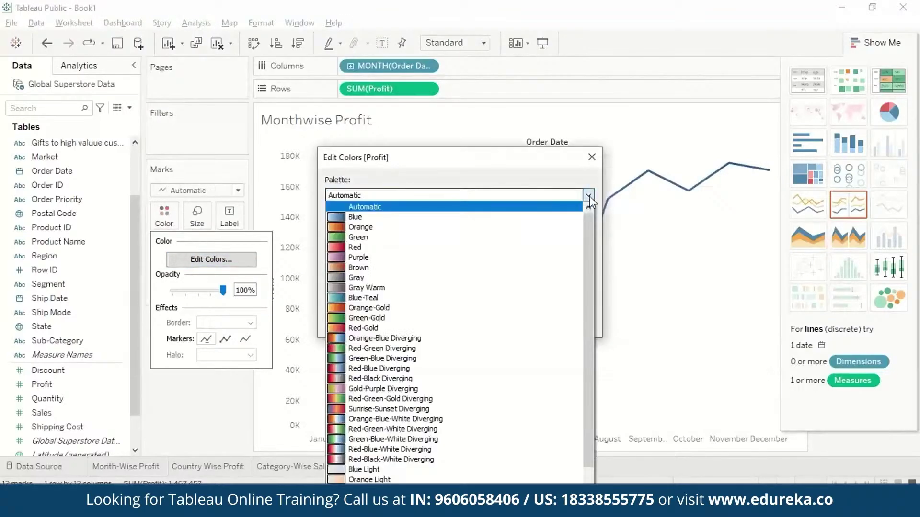
click(459, 245)
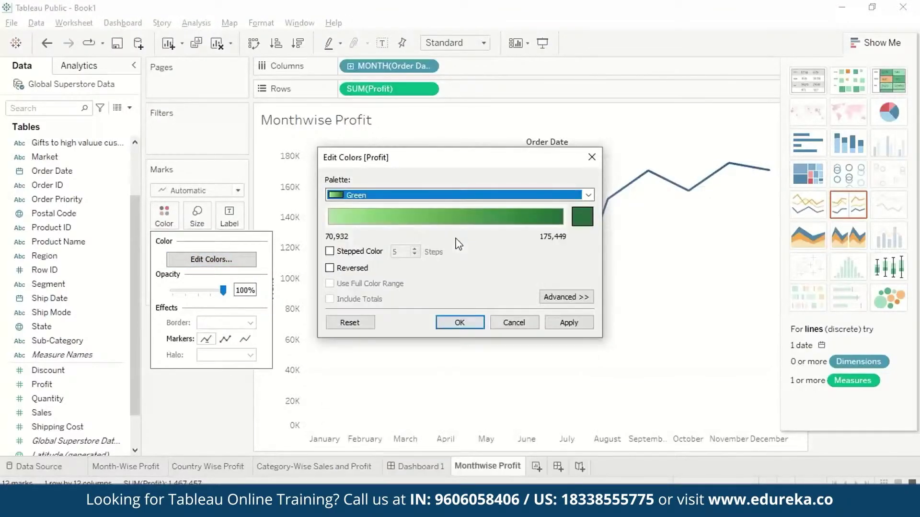
click(472, 328)
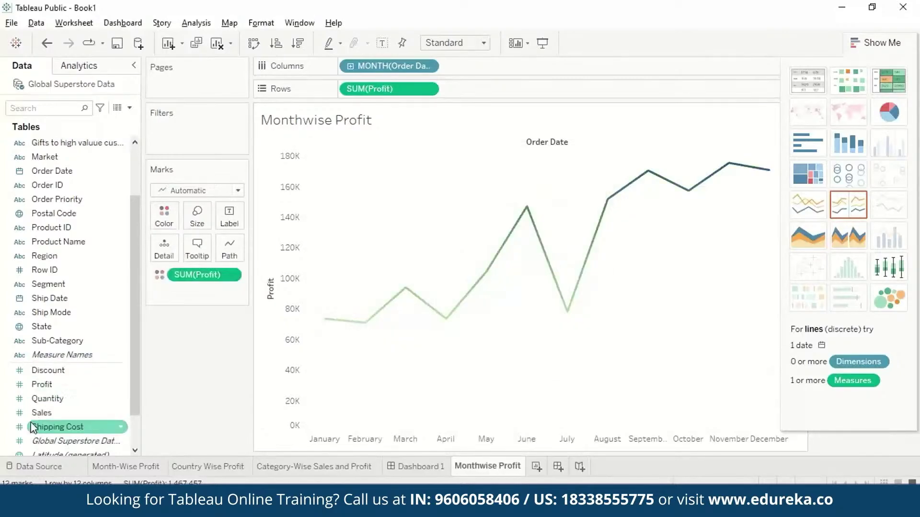
drag(47, 389, 223, 219)
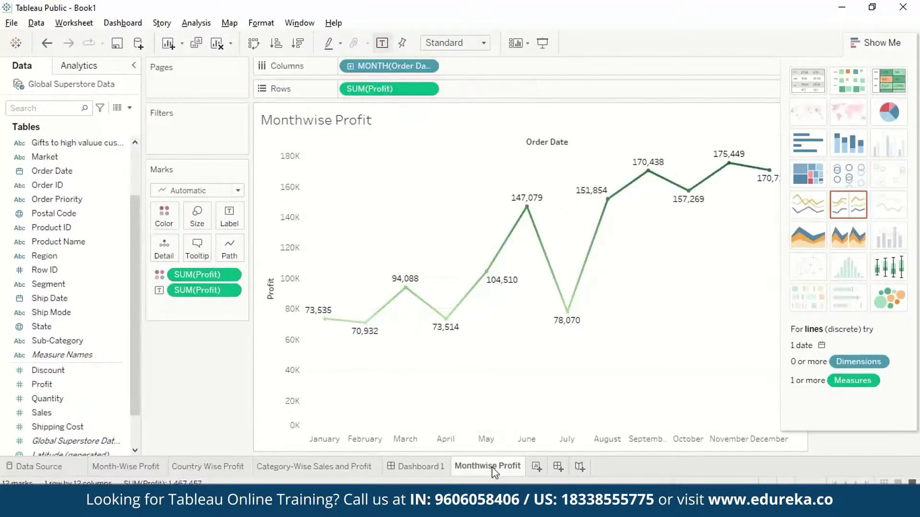
- Add another worksheet and name it Country-wise Profit
click(536, 467)
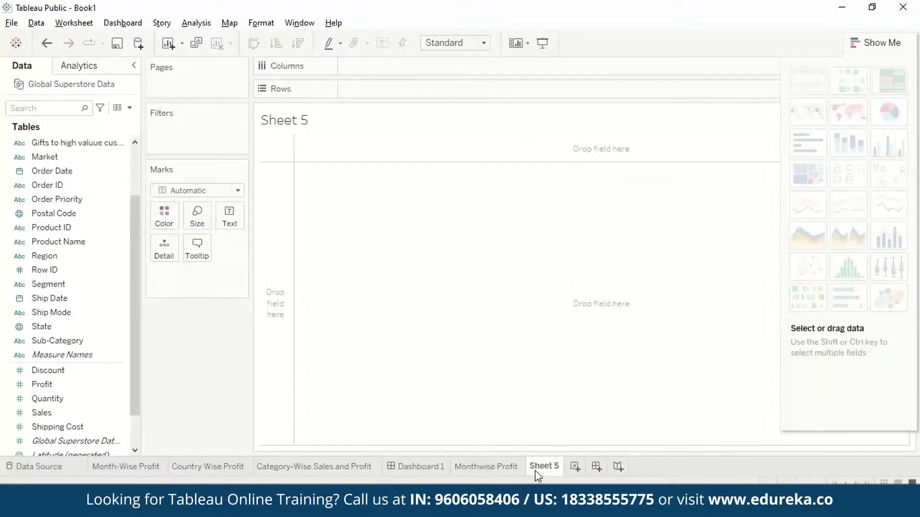
double_click(546, 466)
text(Country-wis)
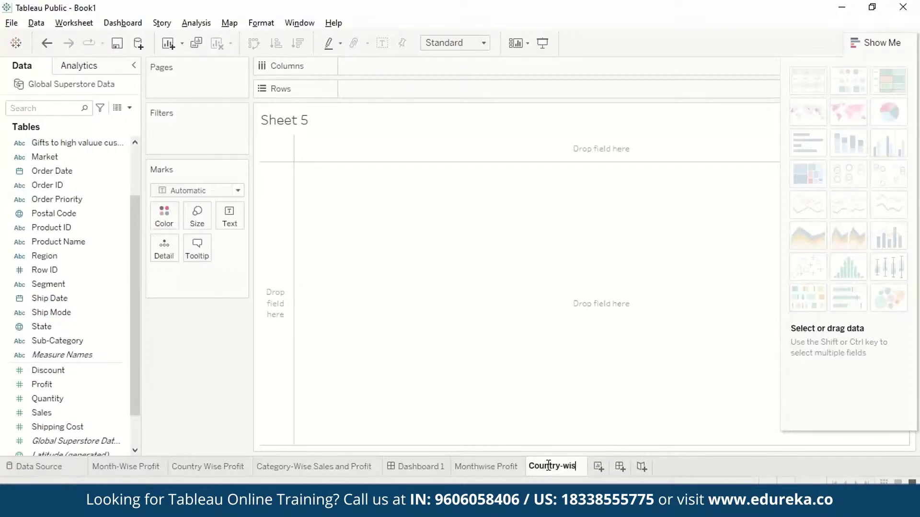
text(e Profit)
key(Return)
- Chart Profit on Rows against Country on Columns, and convert the chart to a filled map
scroll(134, 293, down, 1)
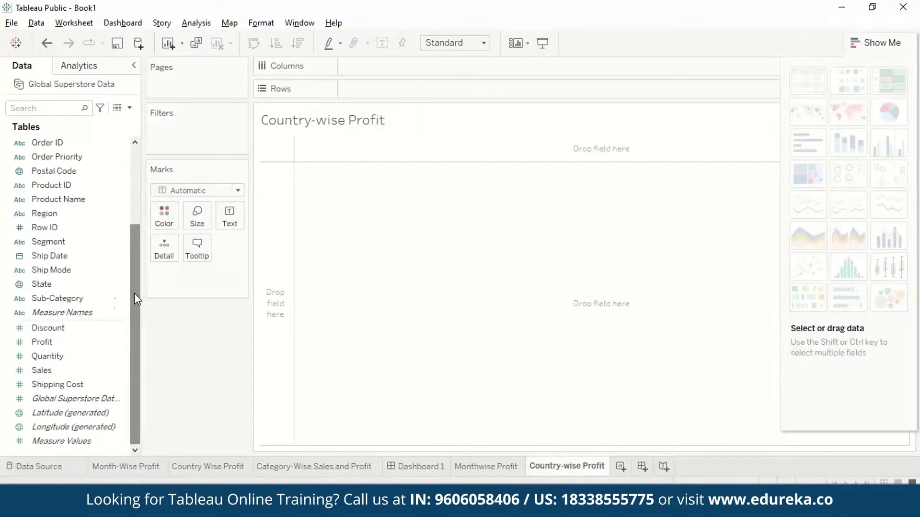
click(100, 330)
mouse_move(103, 341)
mouse_down()
mouse_move(422, 85)
mouse_move(426, 91)
mouse_up()
scroll(137, 196, up, 3)
drag(89, 172, 413, 70)
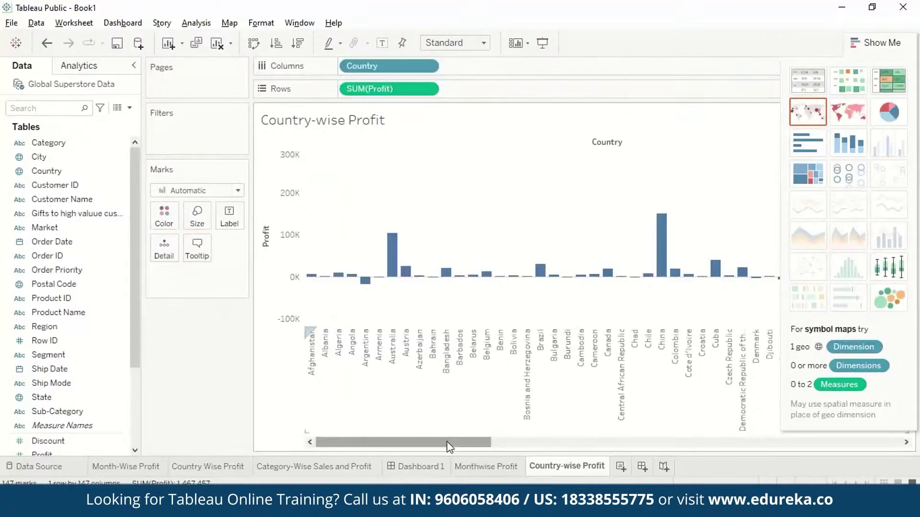
drag(449, 446, 662, 204)
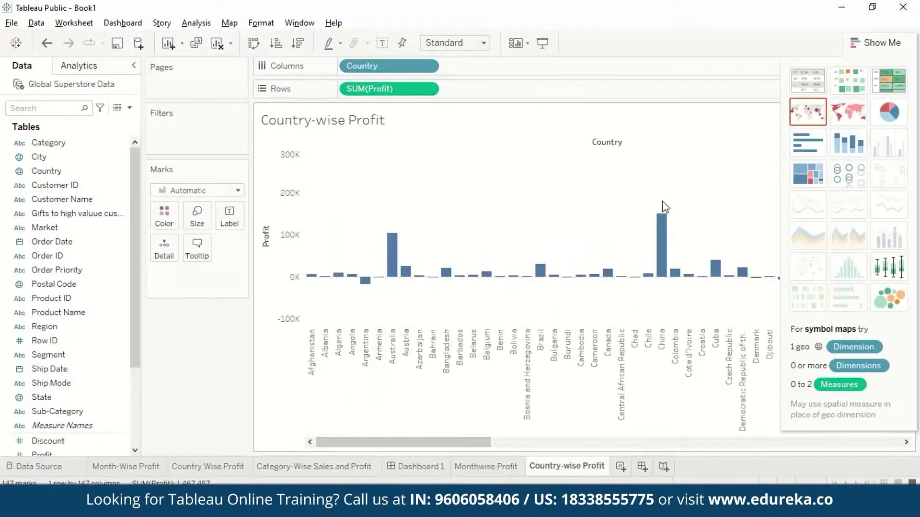
click(853, 101)
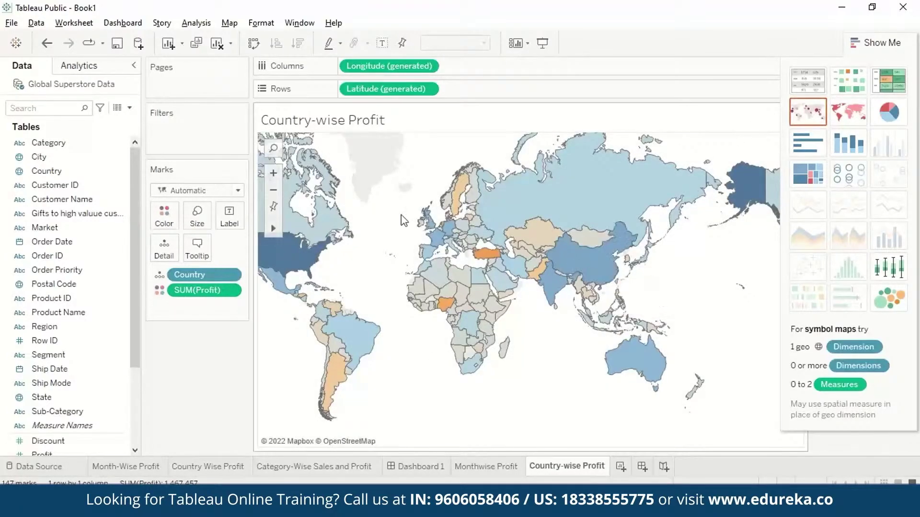
key(ctrl+1)
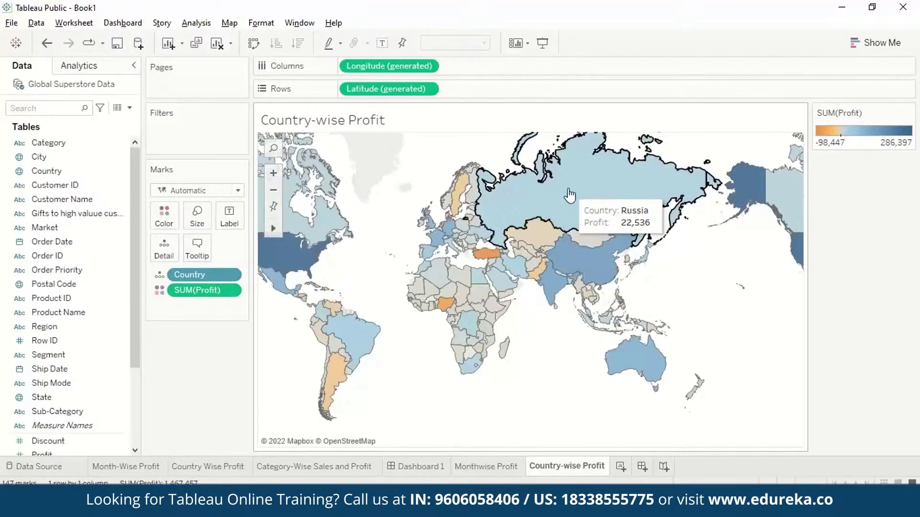
click(53, 369)
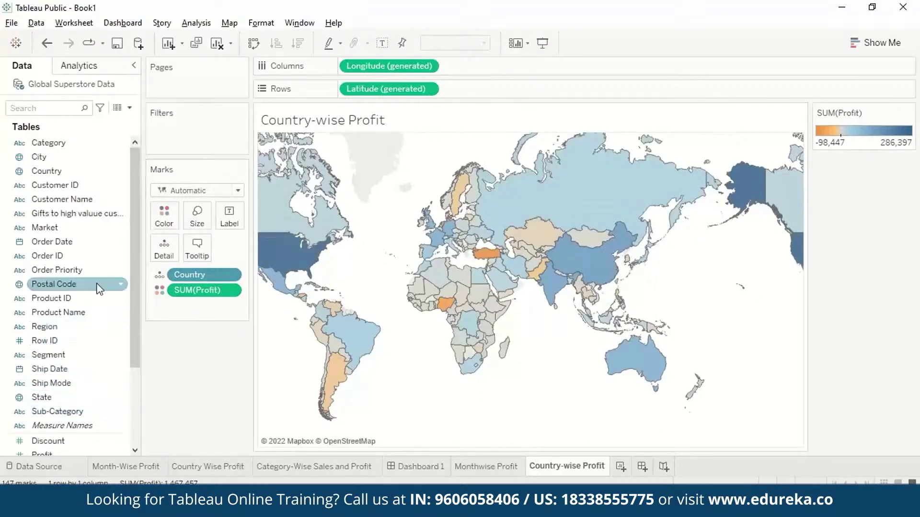
drag(72, 454, 241, 220)
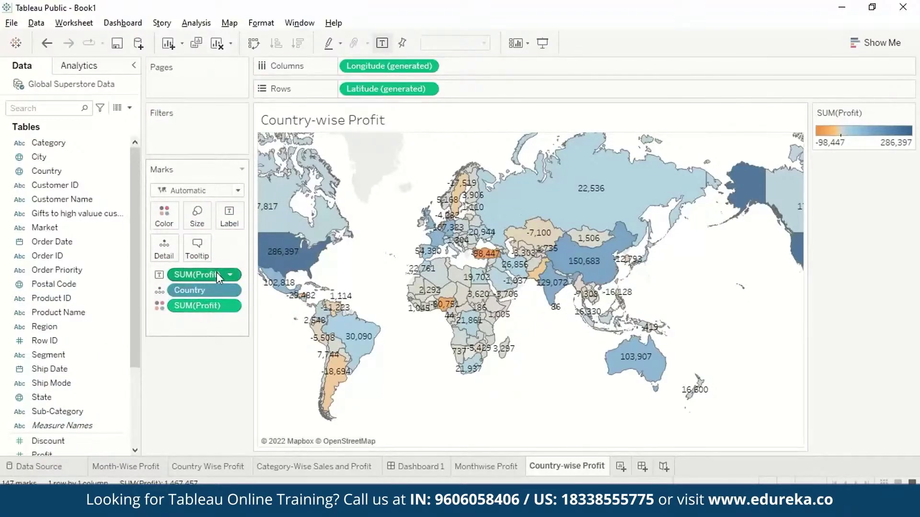
drag(217, 274, 82, 397)
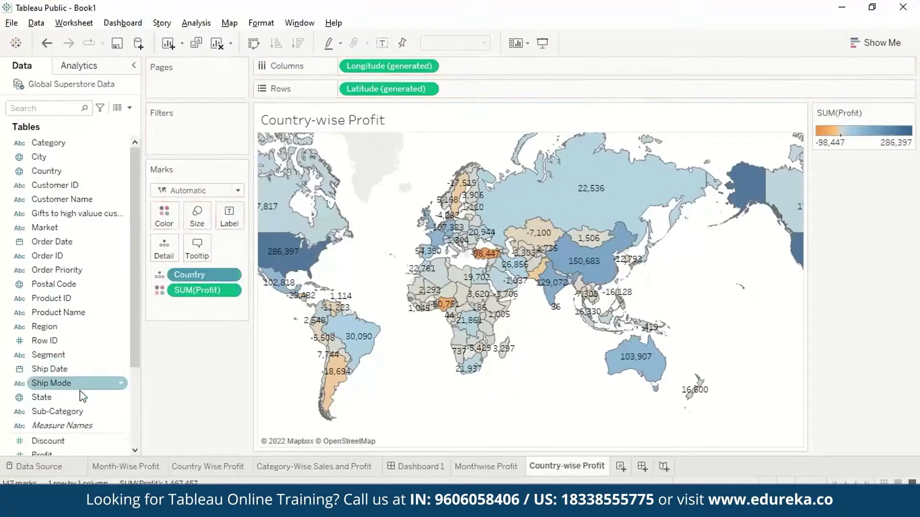
- Add another worksheet and name it Category Wise Profit
click(621, 467)
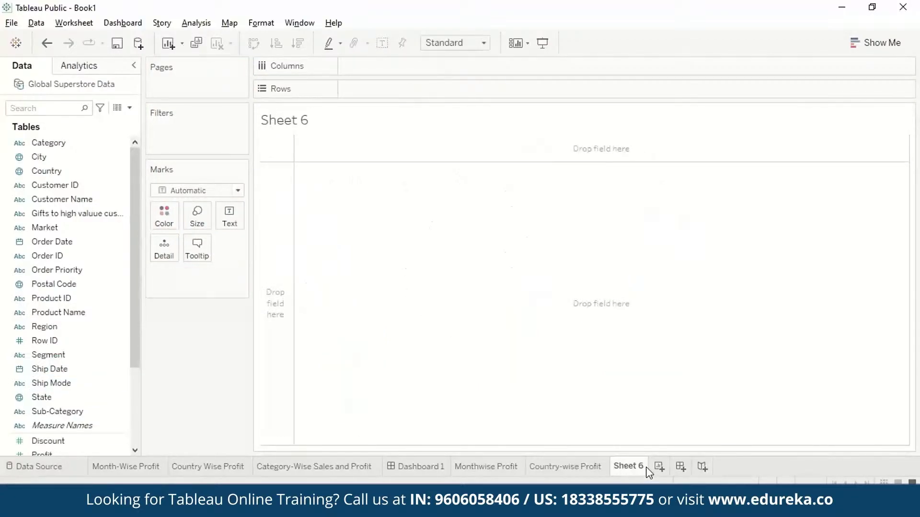
double_click(630, 469)
text(Category )
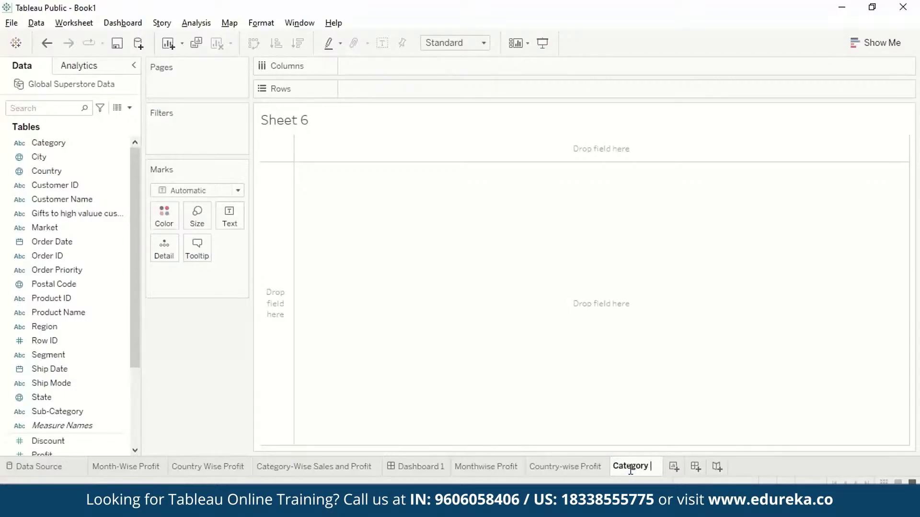
text(Wise Profit)
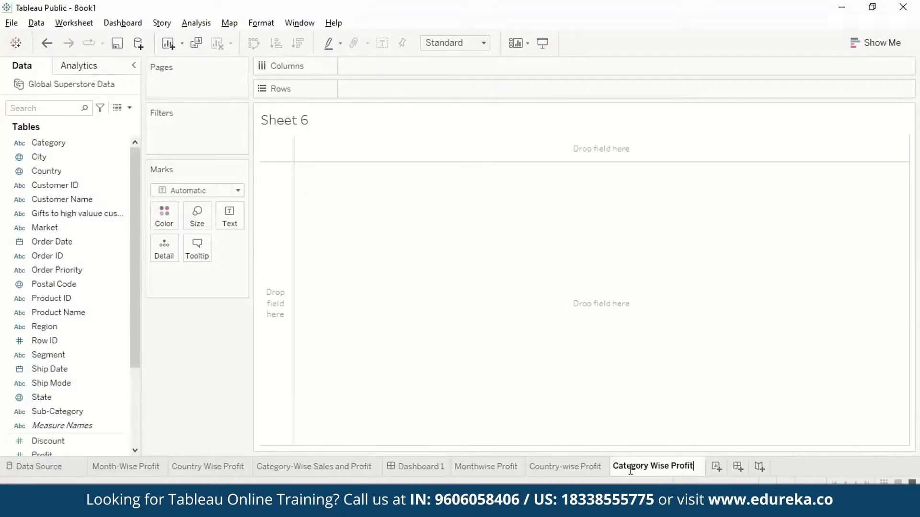
key(Return)
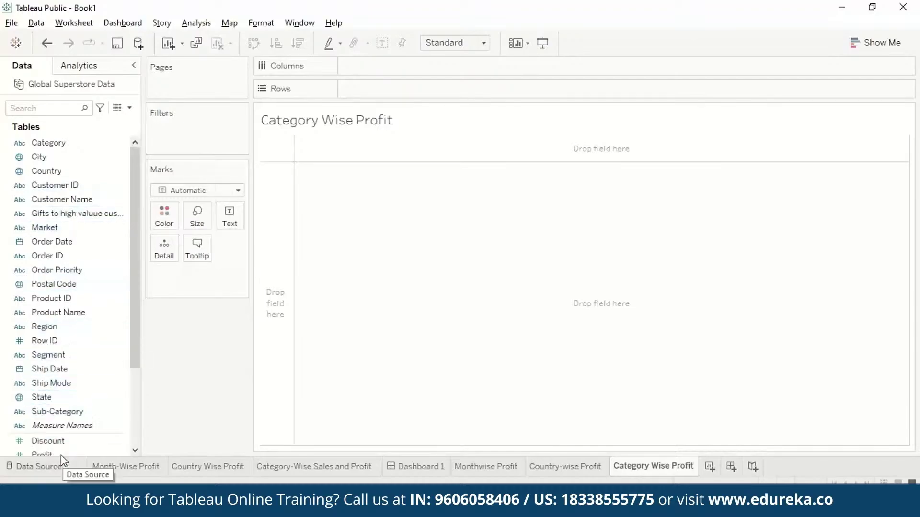
- Build a bar chart with Profit on Rows and Category followed by Region on Columns
drag(61, 454, 401, 90)
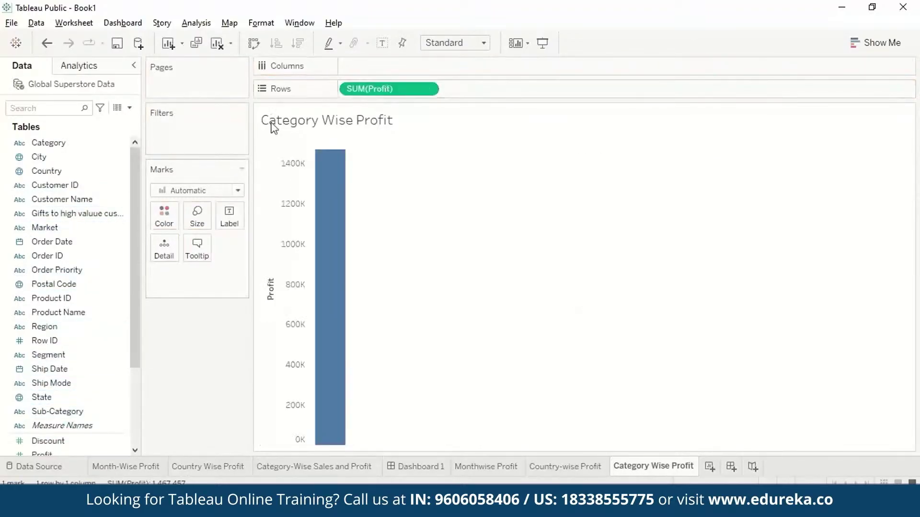
drag(48, 143, 395, 66)
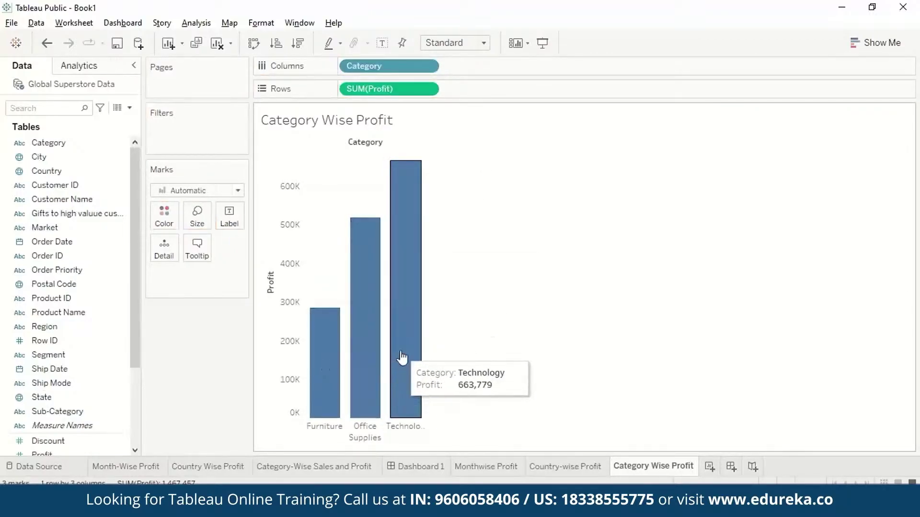
drag(44, 327, 471, 67)
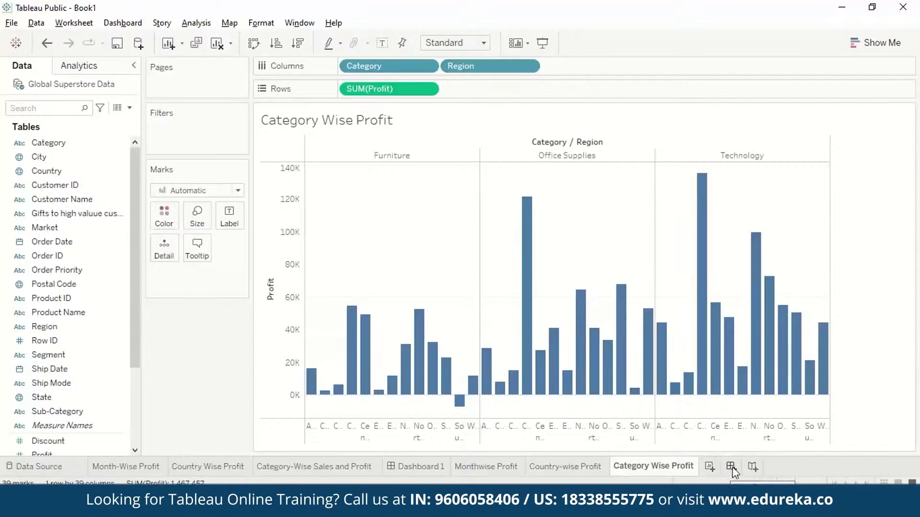
- Create a new dashboard and place the Monthwise Profit sheet on it
click(121, 25)
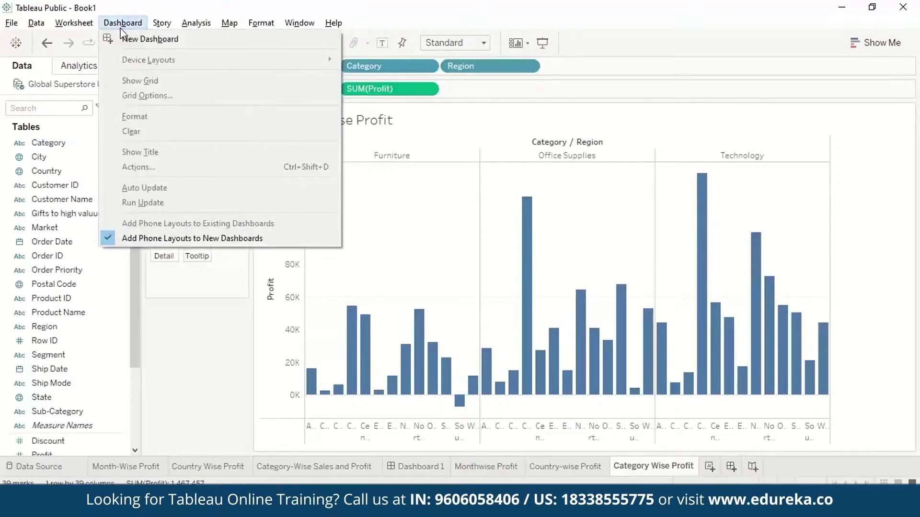
click(126, 39)
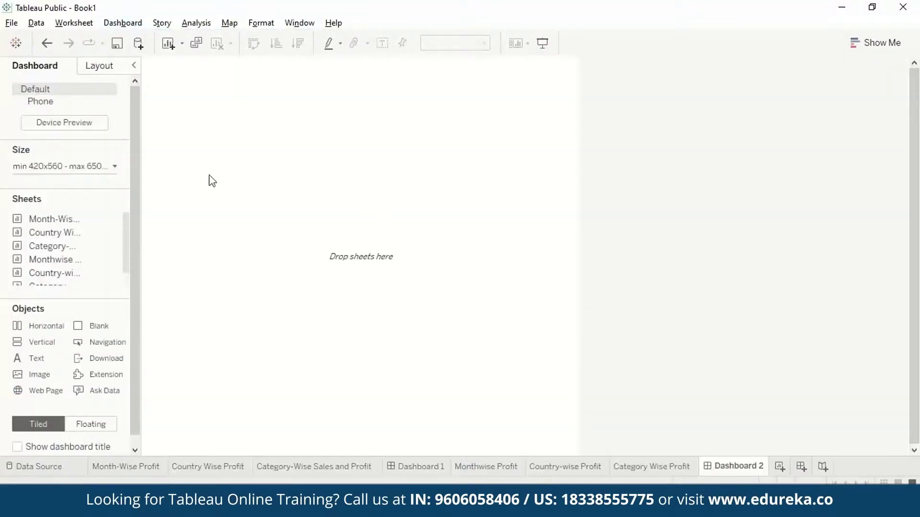
scroll(123, 269, down, 1)
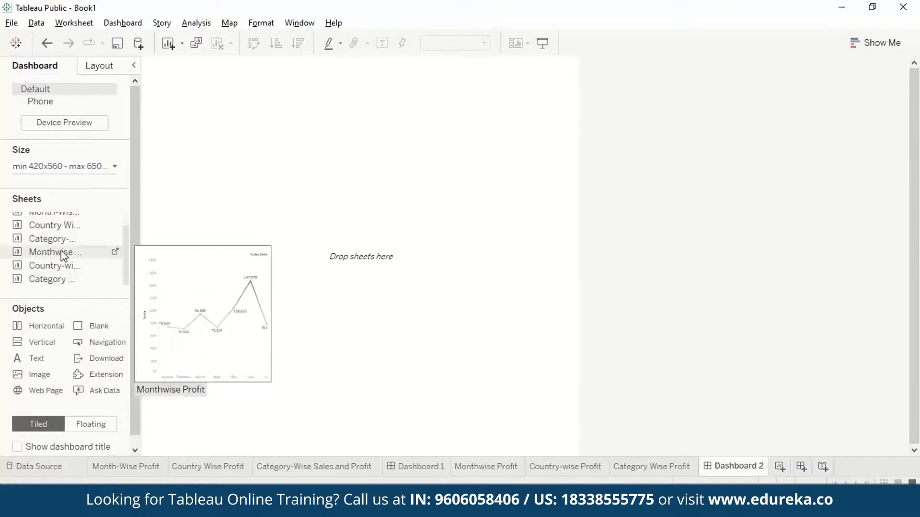
drag(61, 251, 246, 168)
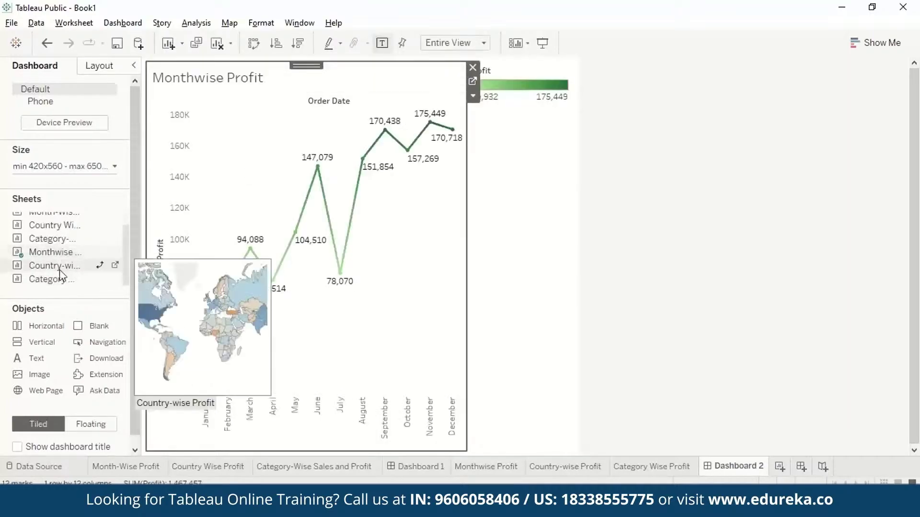
- Place the Country-wise Profit map below the Monthwise Profit chart and set the dashboard size range to 1020 x 660 px minimum and 1120 x 860 px maximum
mouse_move(57, 266)
mouse_down()
mouse_move(119, 266)
mouse_move(257, 294)
mouse_move(350, 338)
mouse_up()
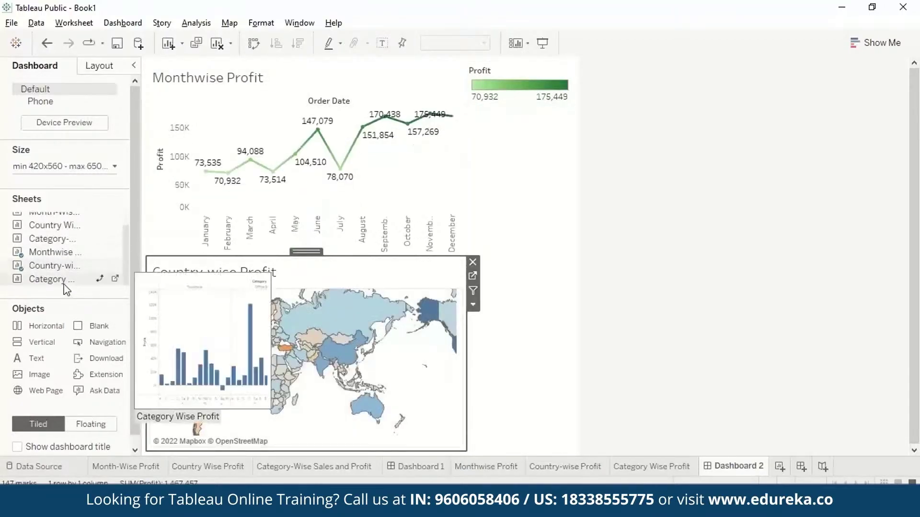
drag(68, 278, 676, 259)
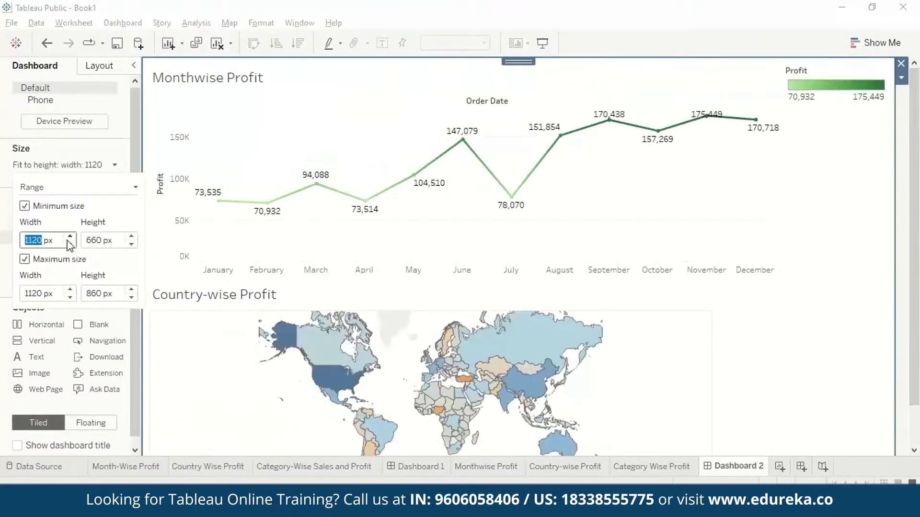
click(586, 207)
click(460, 294)
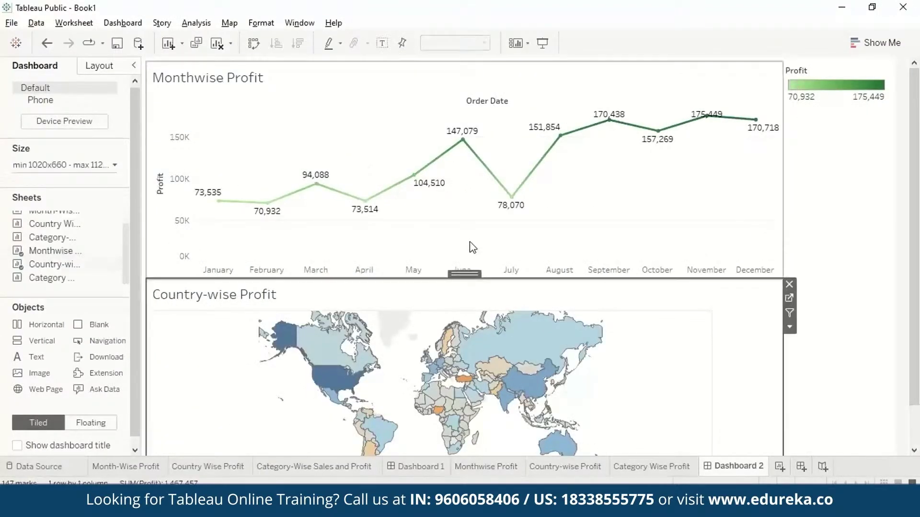
- Place the Category Wise Profit sheet beside the Monthwise Profit chart, above the Country-wise Profit map
mouse_move(46, 282)
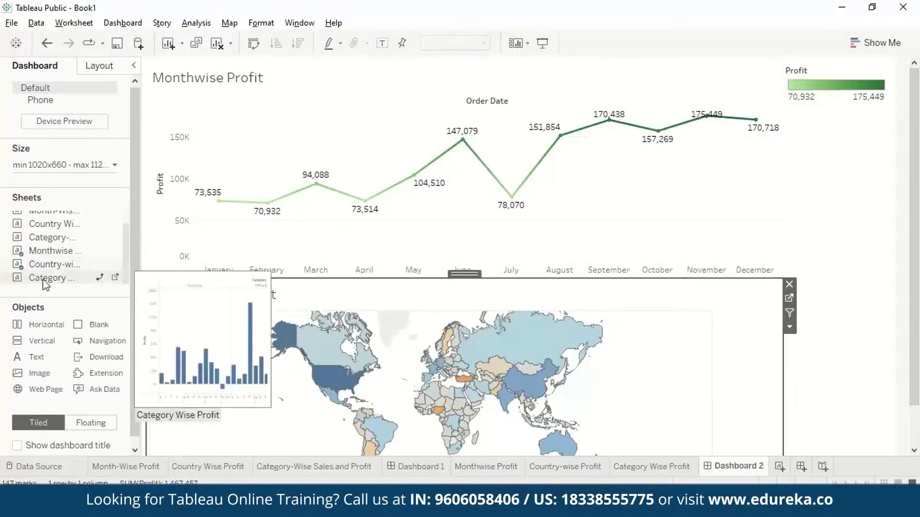
drag(45, 282, 733, 185)
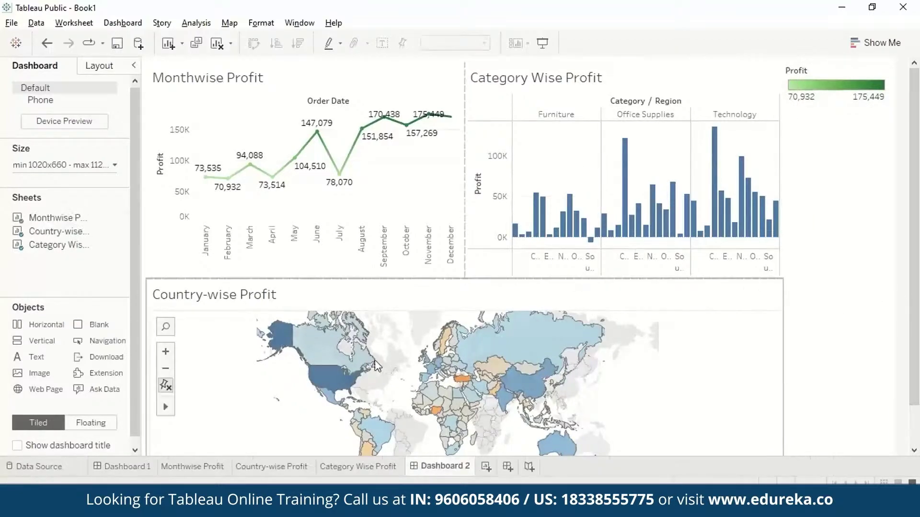
- From the Monthwise Profit worksheet, add a filter action named Market Analysis that runs on Select
mouse_move(72, 221)
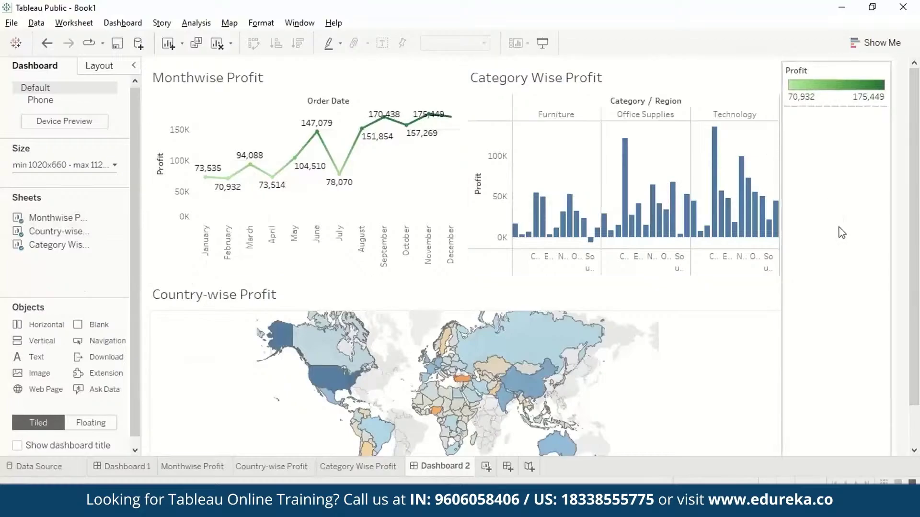
click(74, 22)
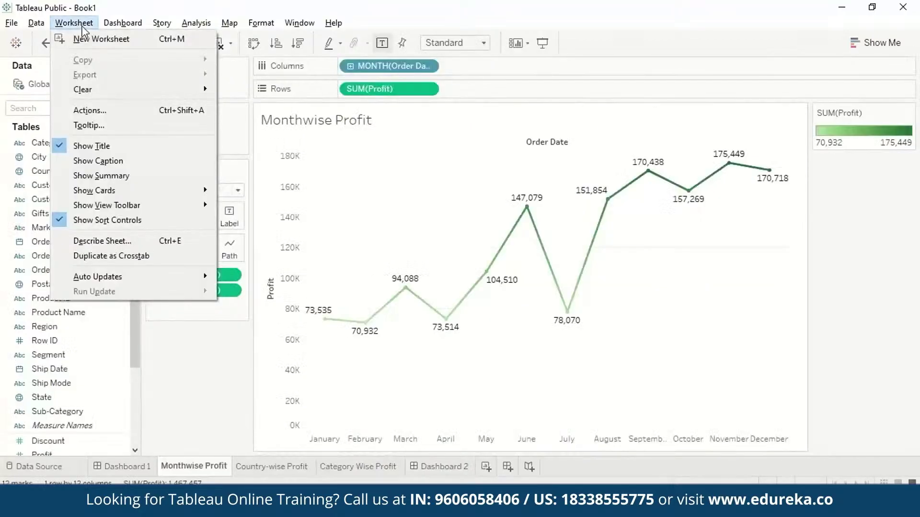
click(96, 116)
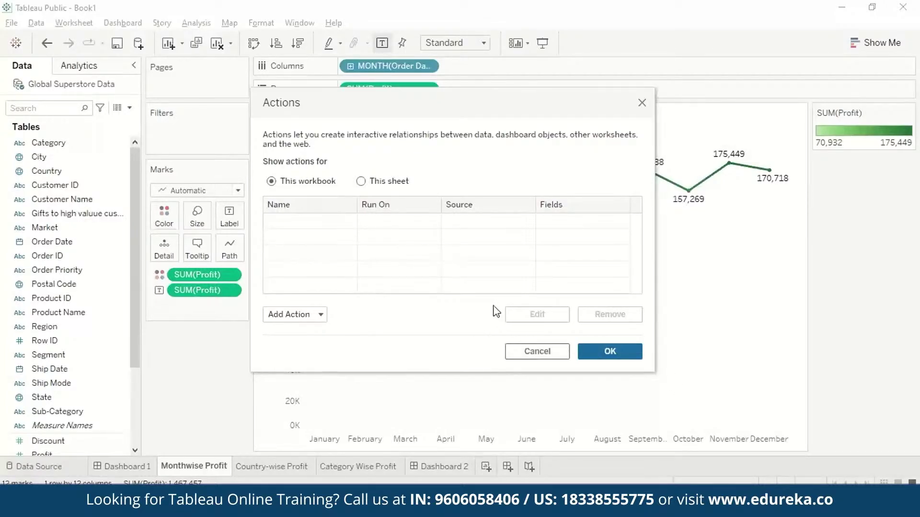
click(318, 315)
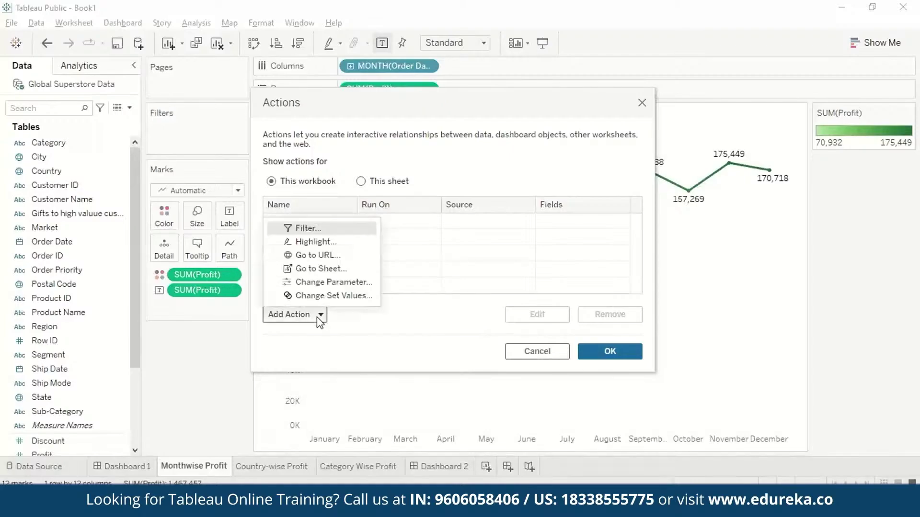
click(324, 229)
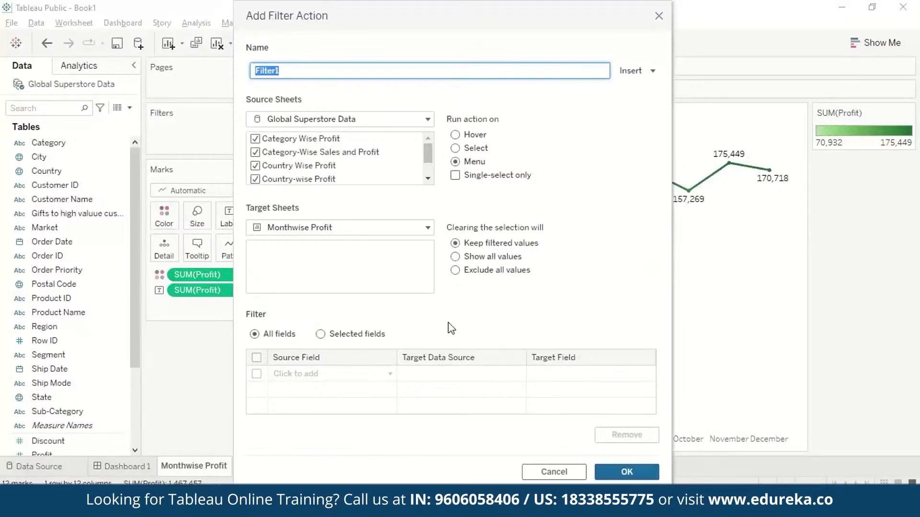
text(Market Analysis)
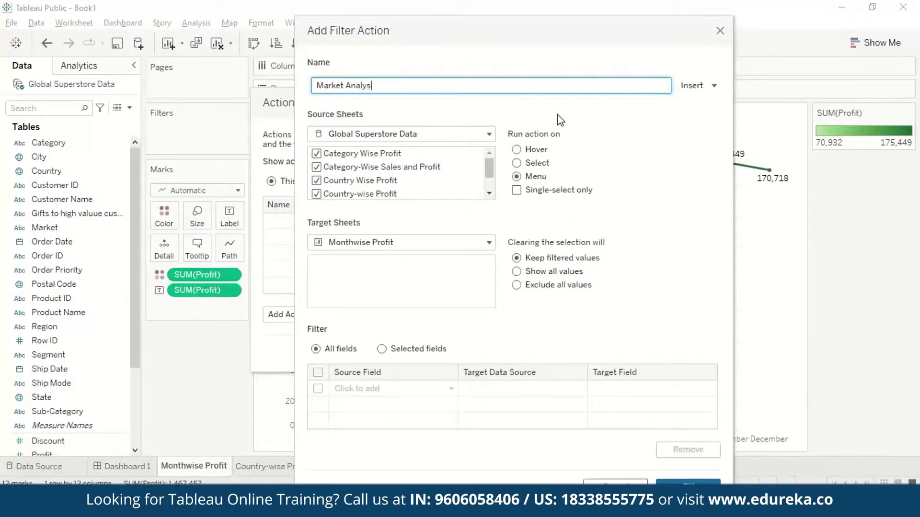
click(536, 163)
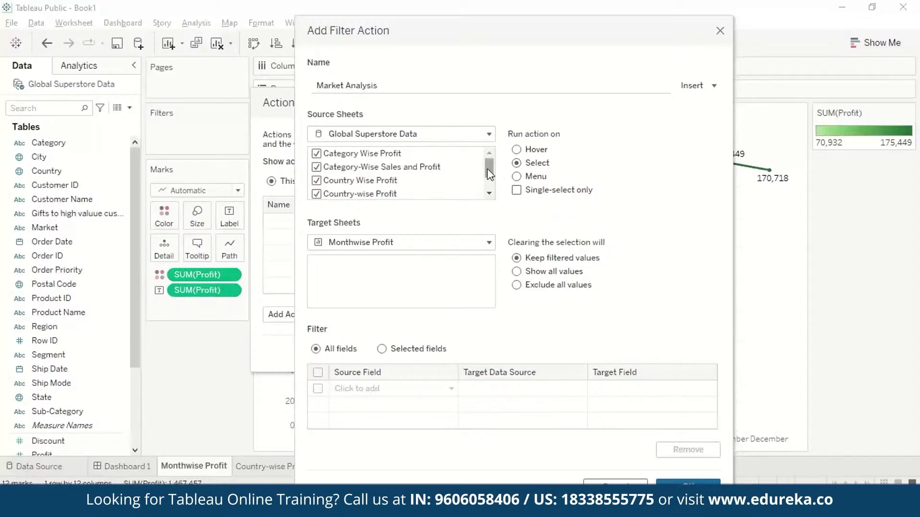
- Limit the Market Analysis action's source sheets to Monthwise Profit only
mouse_move(489, 174)
mouse_down()
mouse_move(487, 188)
mouse_move(489, 160)
mouse_up()
click(317, 153)
click(316, 167)
click(316, 181)
scroll(319, 173, down, 1)
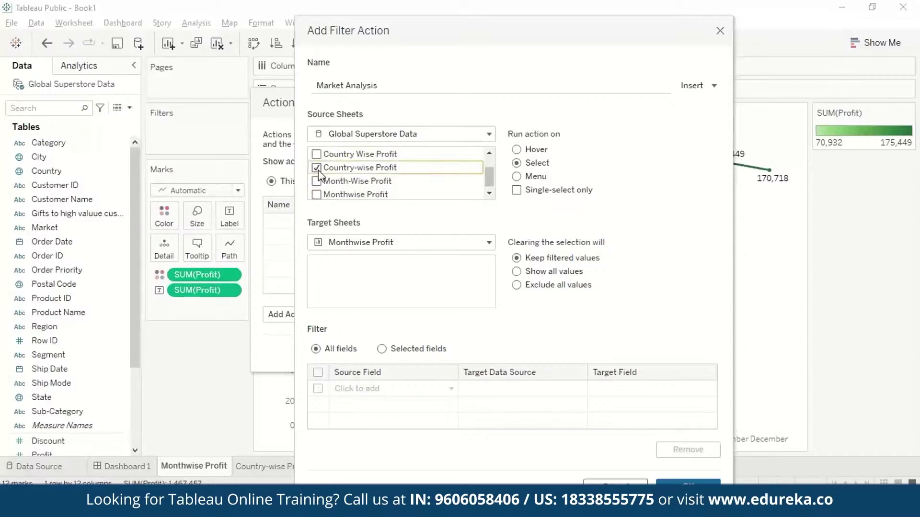
click(318, 168)
drag(489, 178, 489, 187)
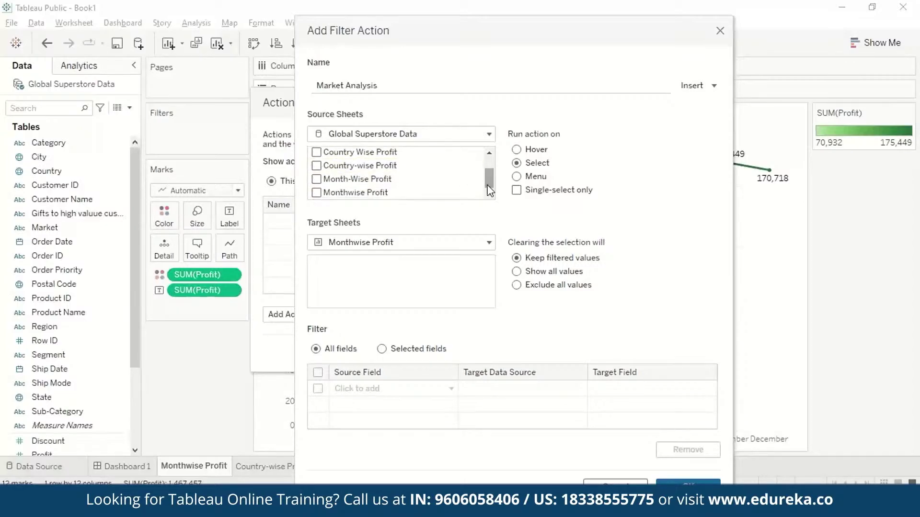
click(317, 192)
- Target Dashboard 2 with the Market Analysis action, show all values when the selection is cleared, and save the action
click(489, 243)
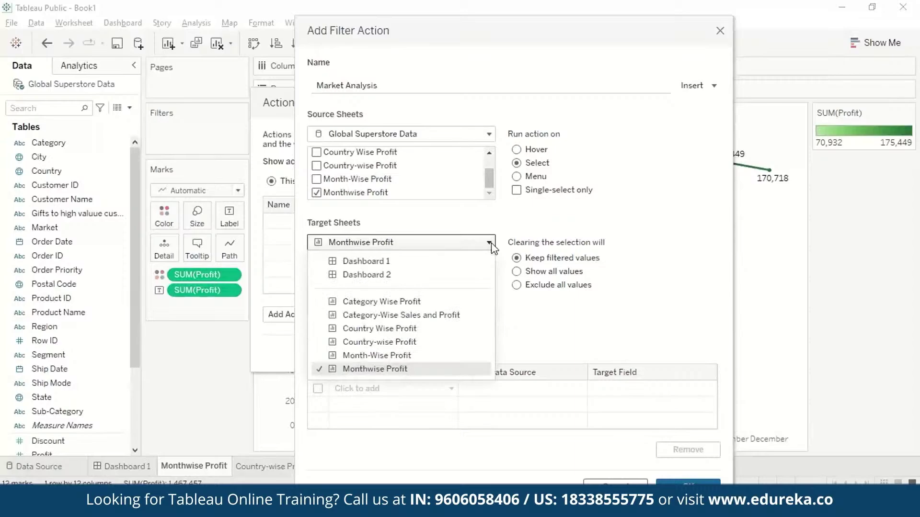
click(403, 275)
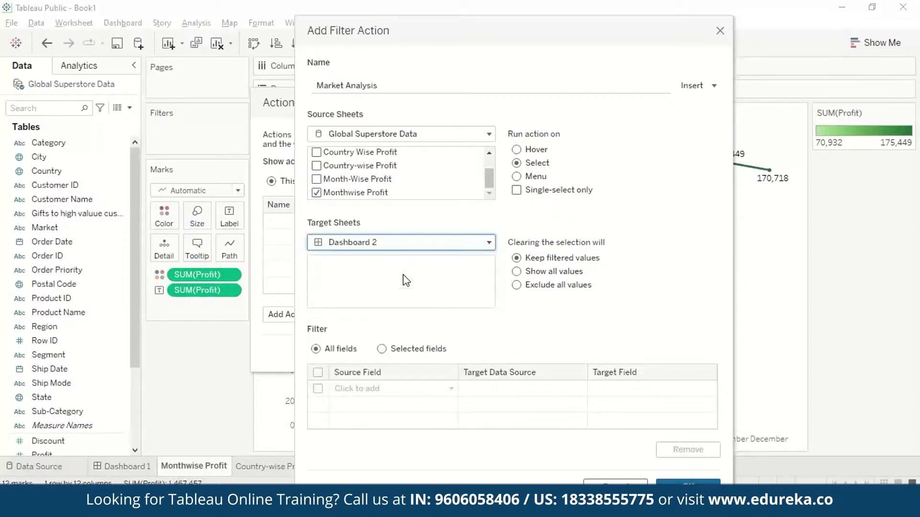
click(551, 271)
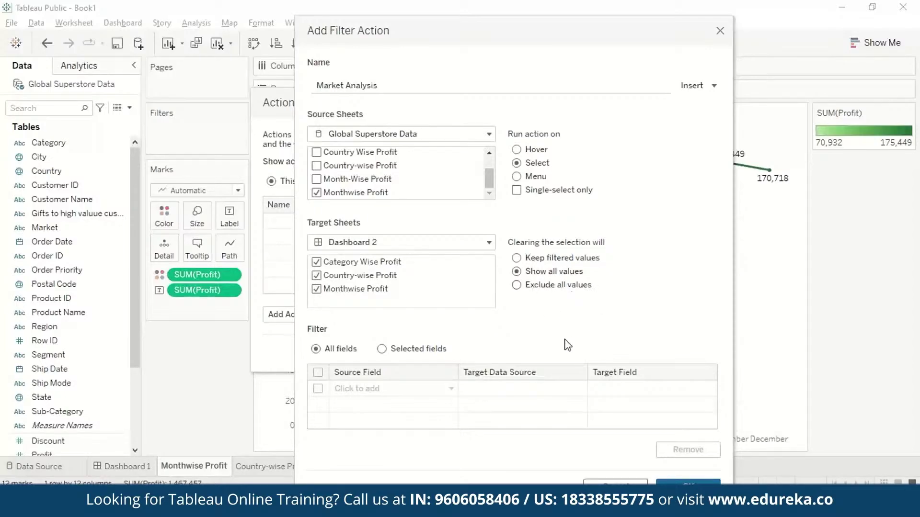
click(688, 481)
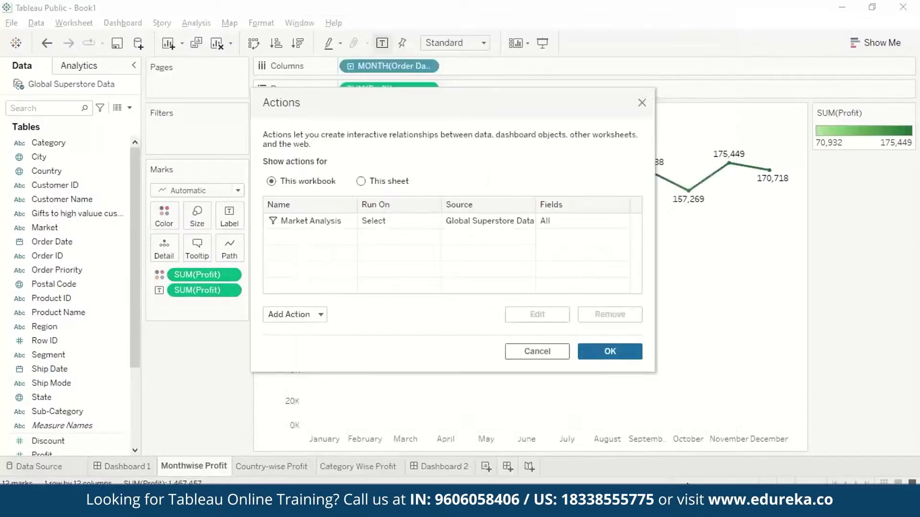
click(511, 221)
click(592, 350)
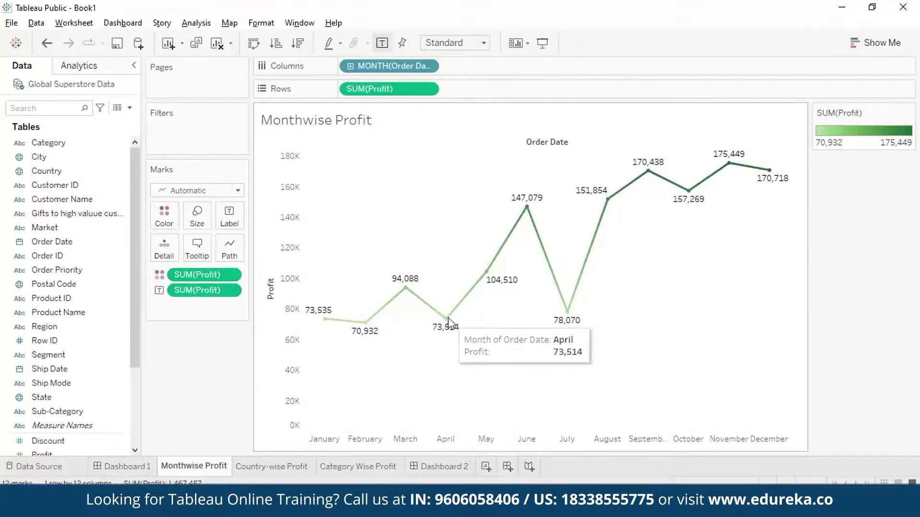
- Test on Dashboard 2 how the Category Wise Profit chart and the Country-wise Profit map respond to the month filter
click(440, 466)
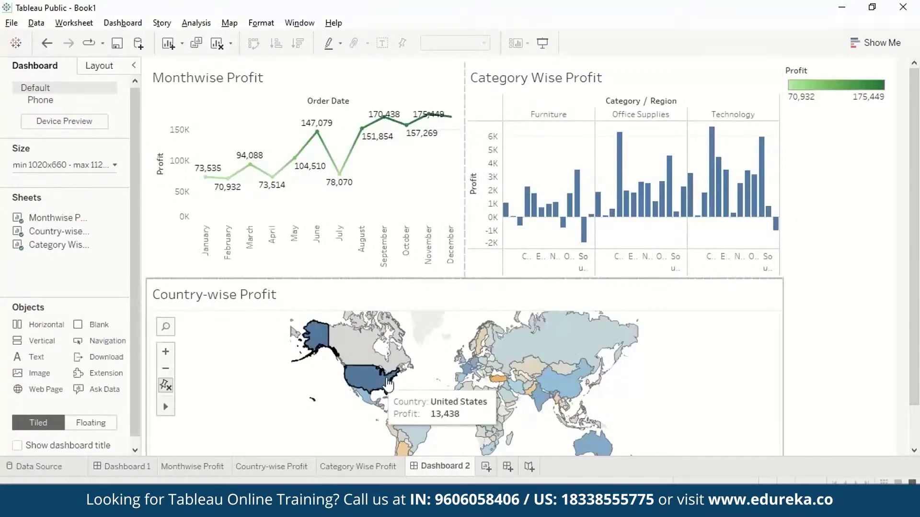
scroll(647, 385, up, 3)
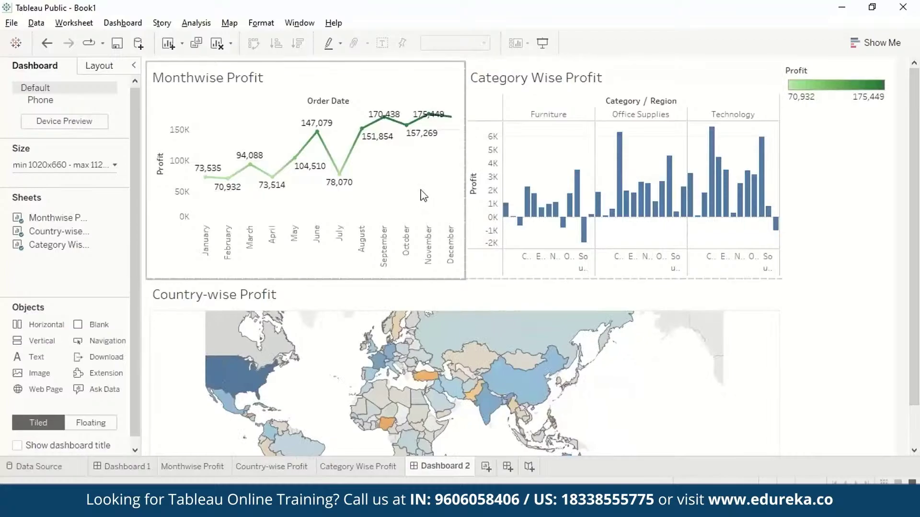
click(200, 470)
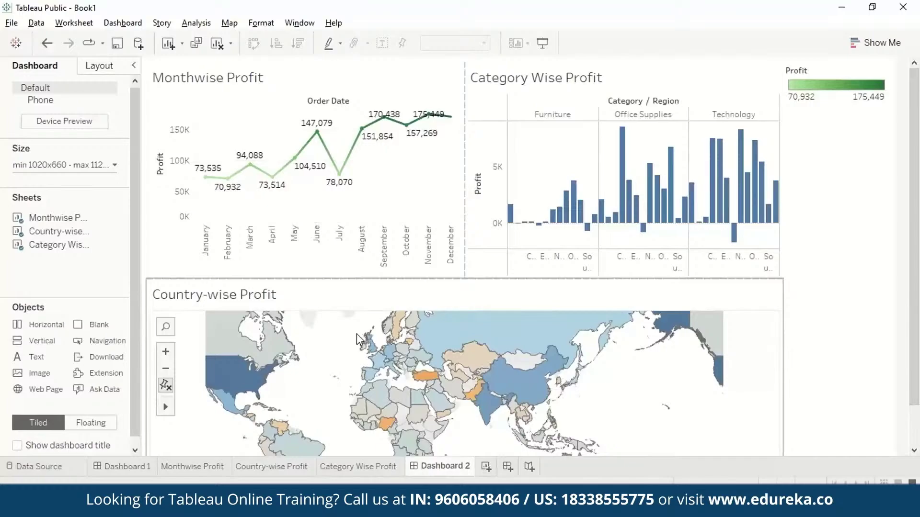
- From the Country-wise Profit worksheet, add another filter action with Country-wise Profit as its only source sheet
click(271, 467)
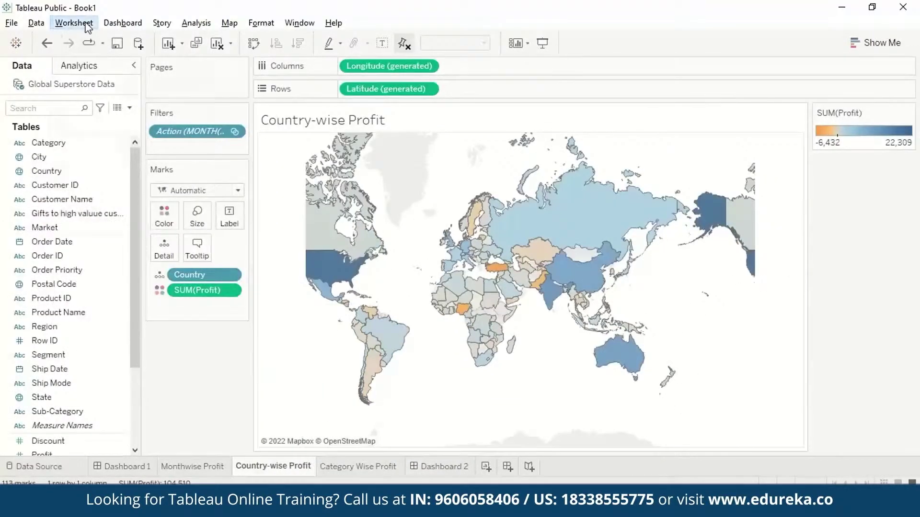
click(86, 23)
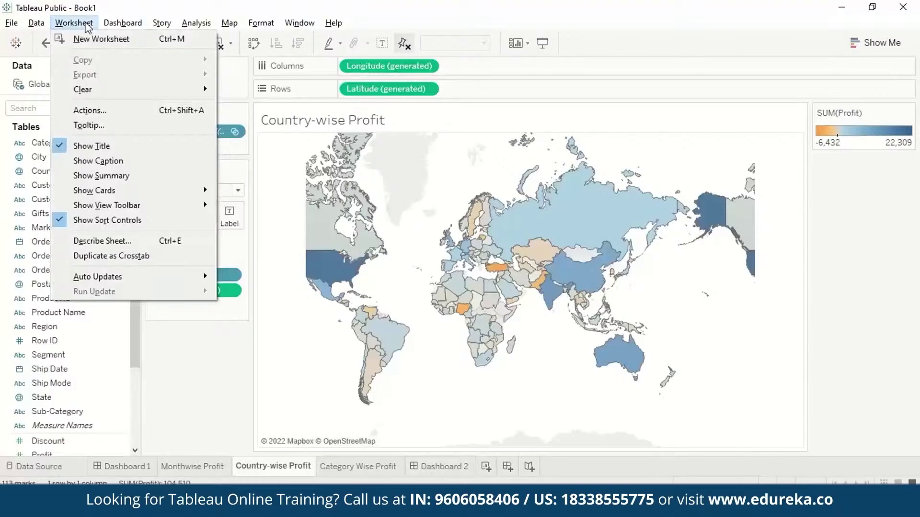
click(105, 109)
click(311, 316)
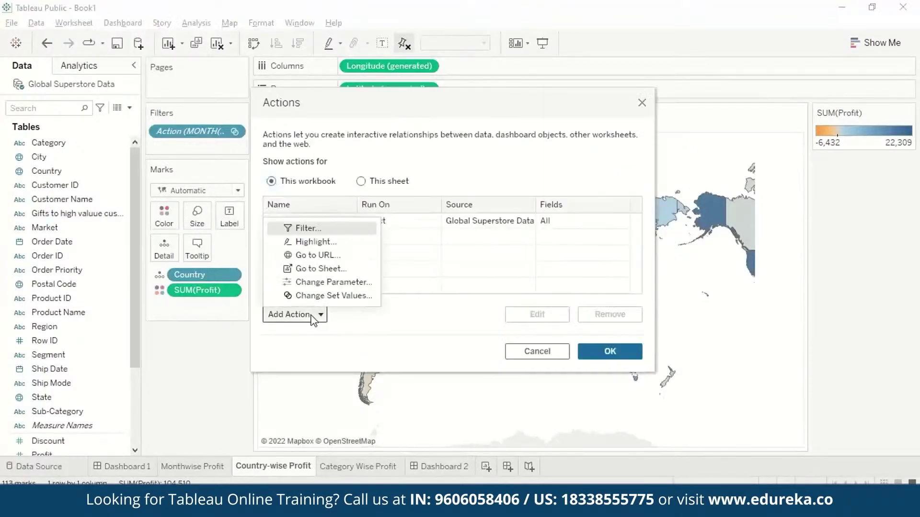
click(313, 315)
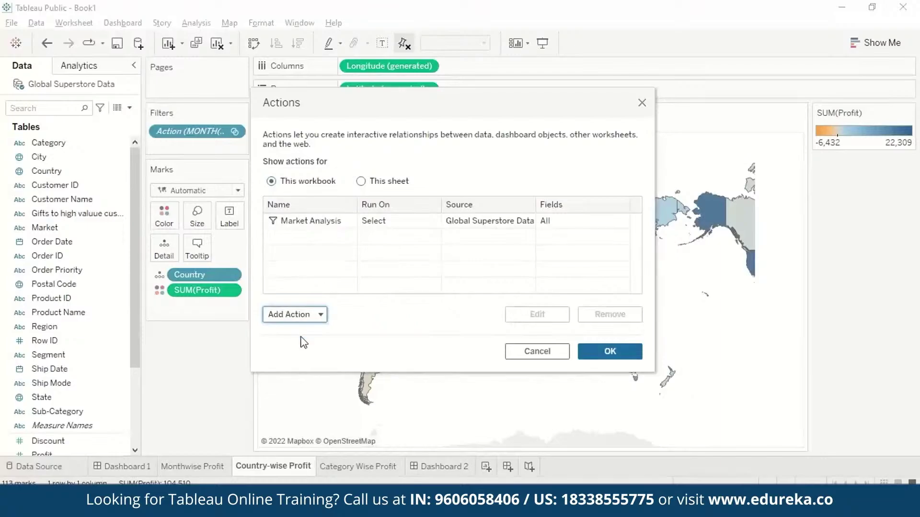
click(255, 138)
click(254, 152)
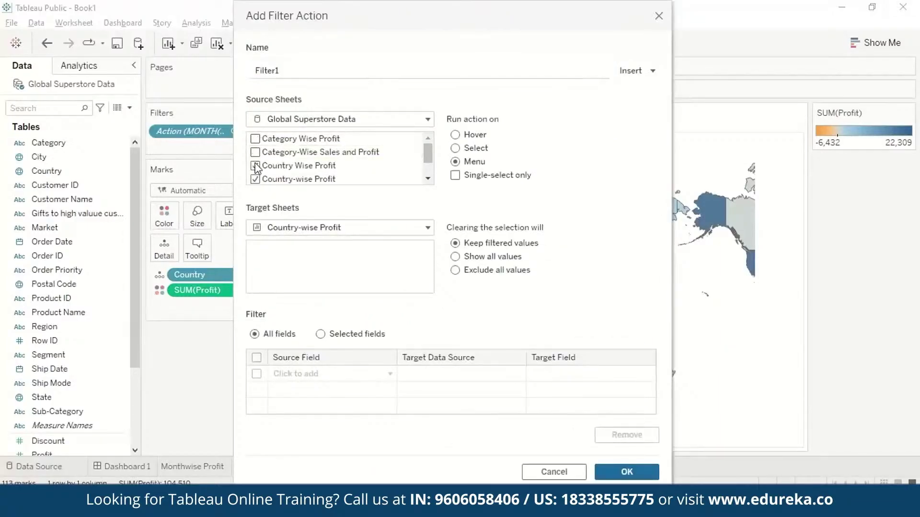
click(255, 166)
click(255, 179)
click(255, 178)
scroll(255, 175, down, 1)
- Set the new filter action to run on Select with Dashboard 2 as its target, and save it
click(456, 148)
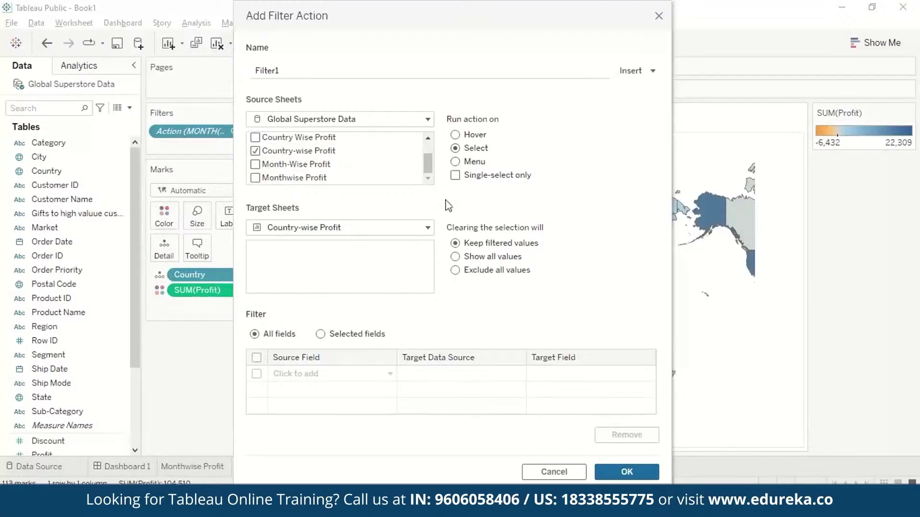
click(427, 227)
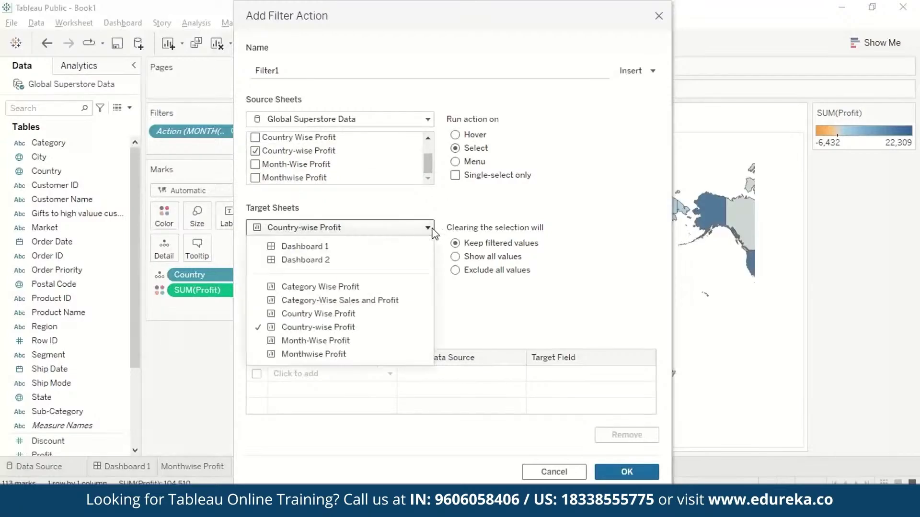
click(367, 261)
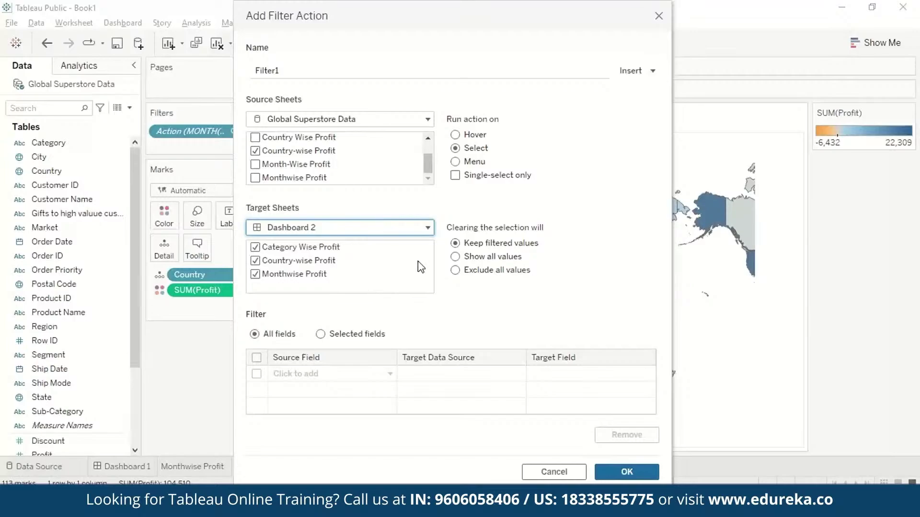
click(627, 471)
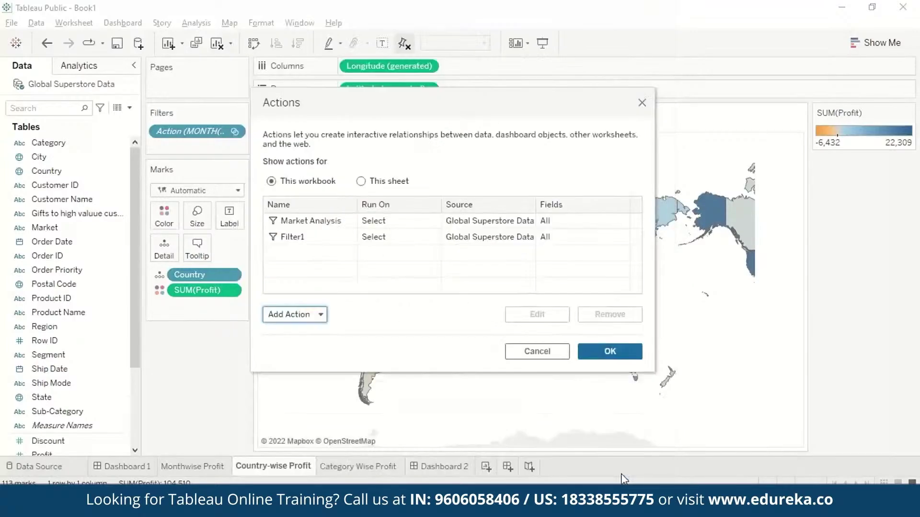
click(608, 351)
click(564, 224)
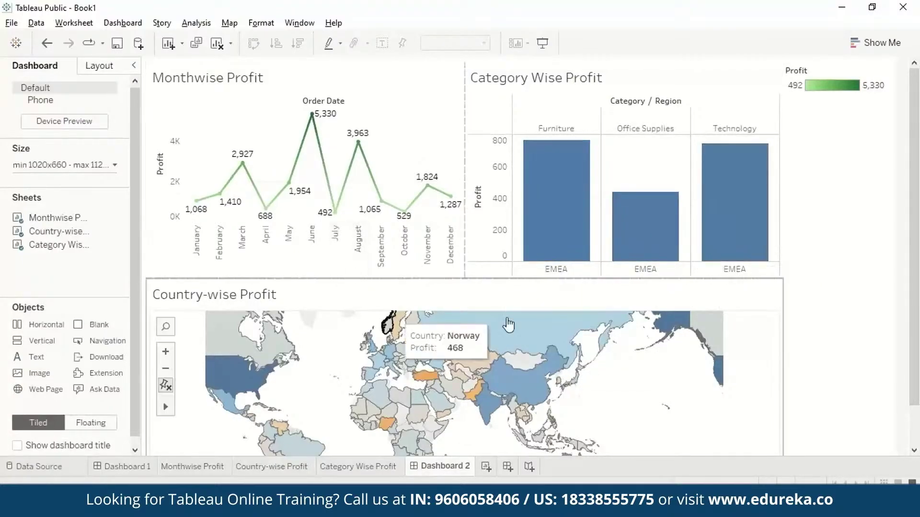
- From the Country-wise Profit worksheet, add a highlight action named Countries
click(271, 466)
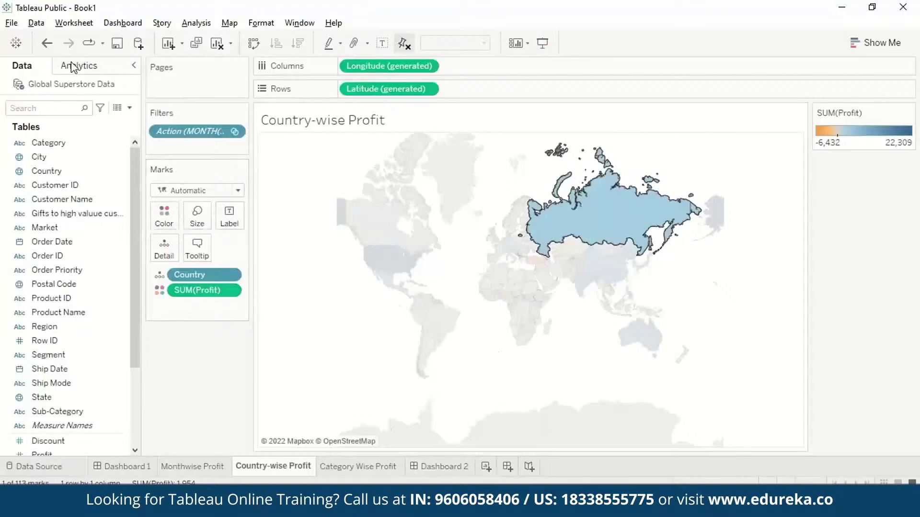
click(61, 25)
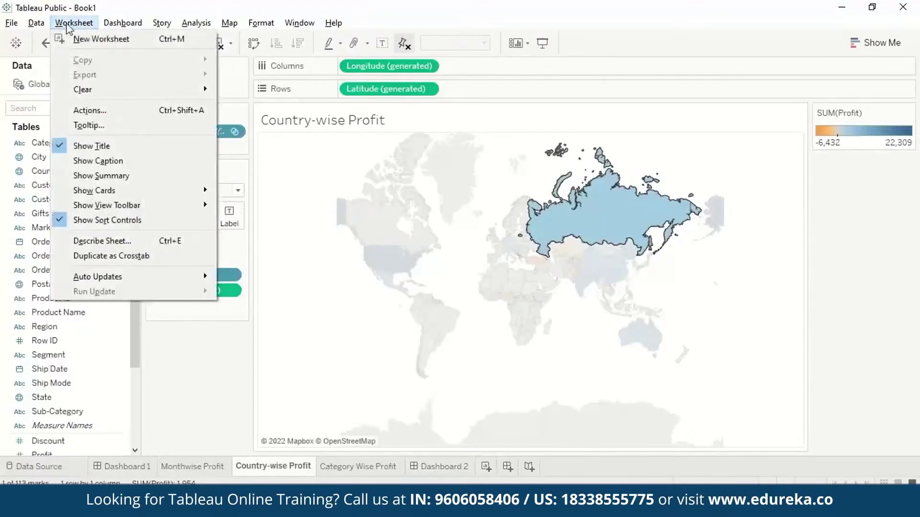
click(106, 108)
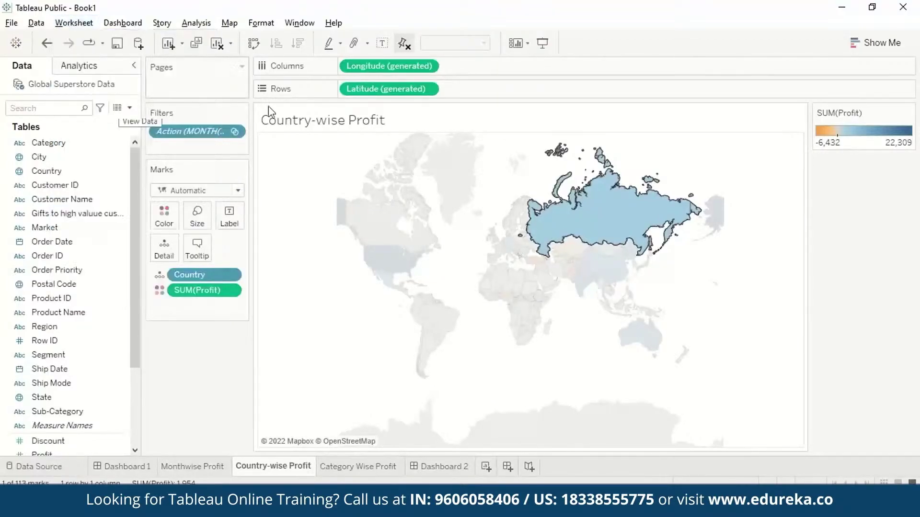
click(321, 315)
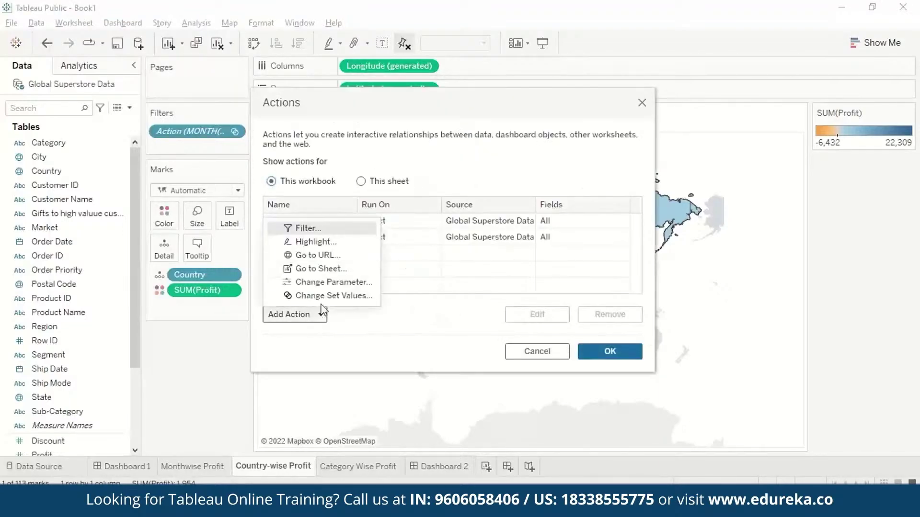
click(330, 243)
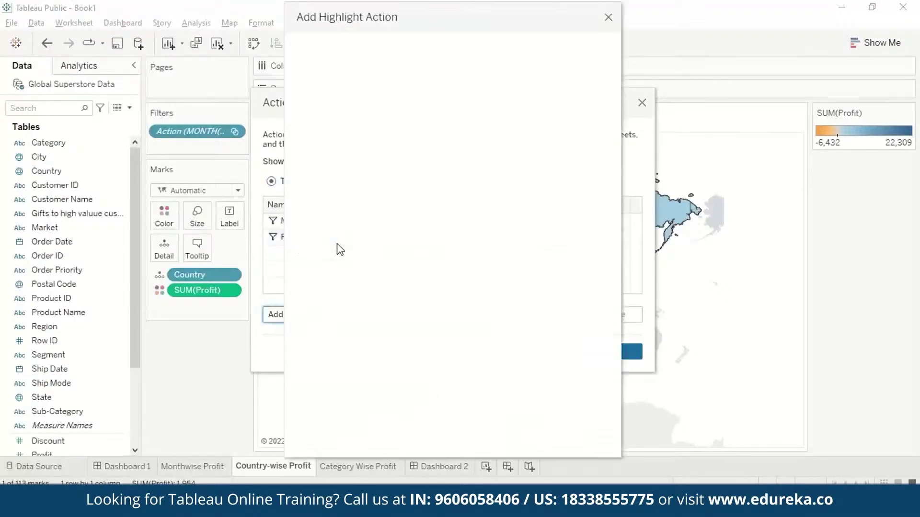
text(Countries)
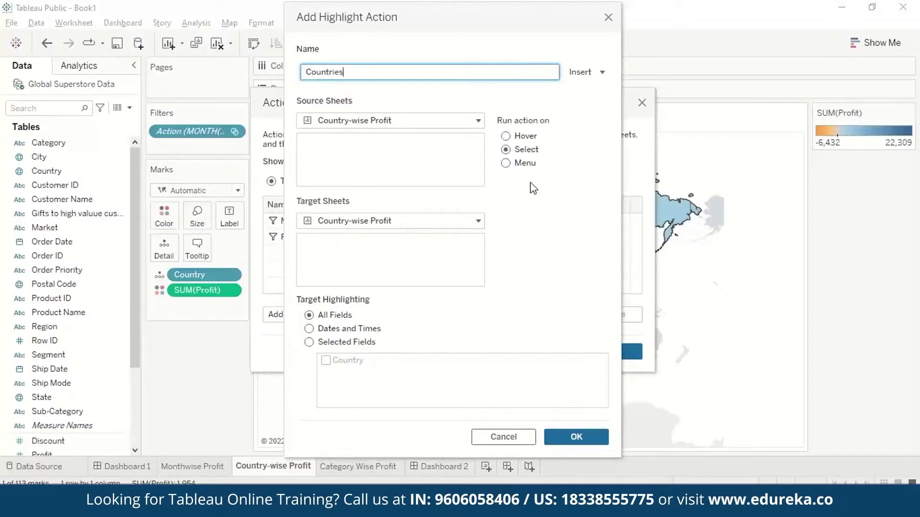
- Target Dashboard 2 with the Countries highlight action and save it
click(397, 221)
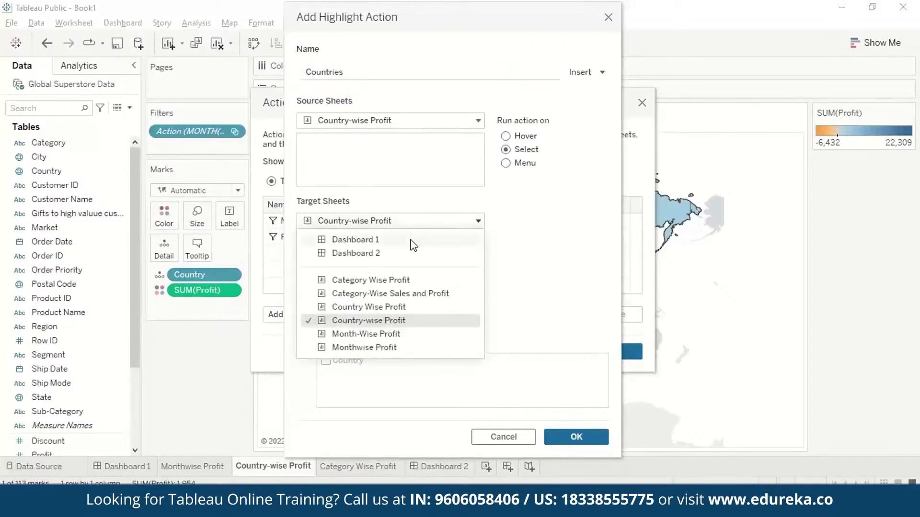
click(405, 254)
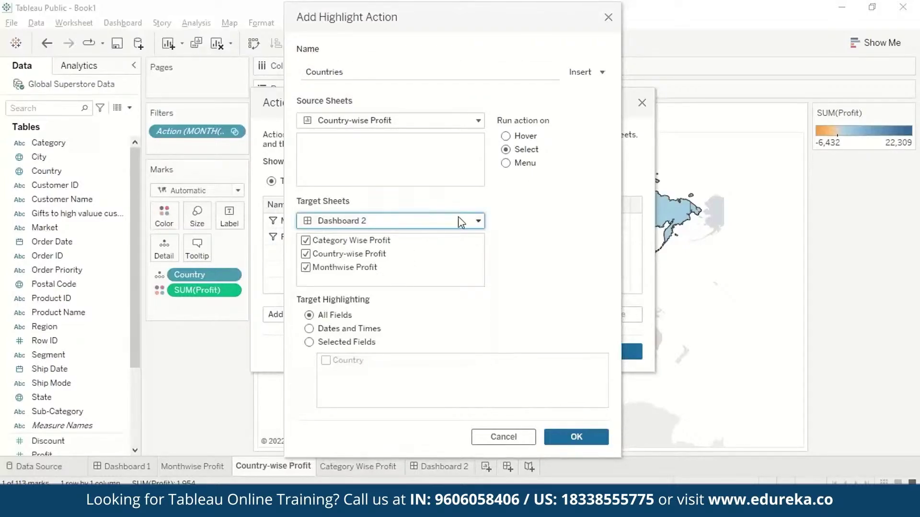
click(553, 271)
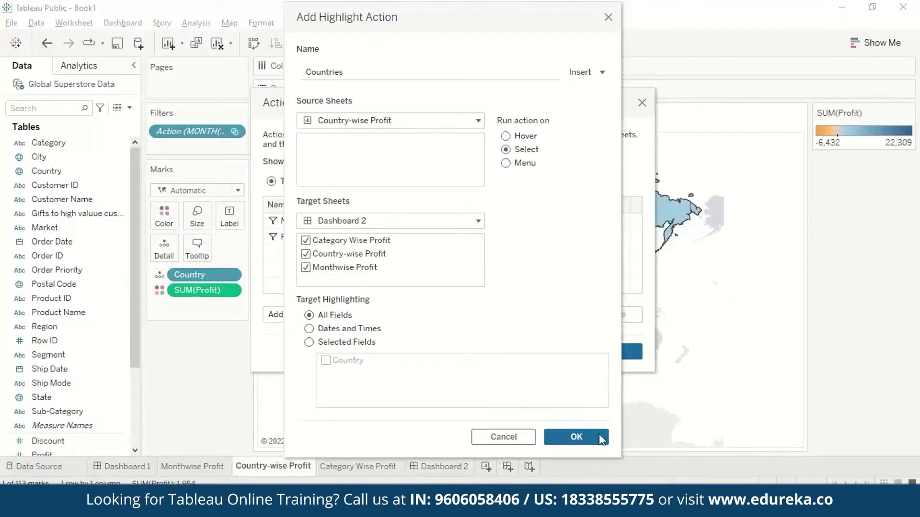
click(576, 437)
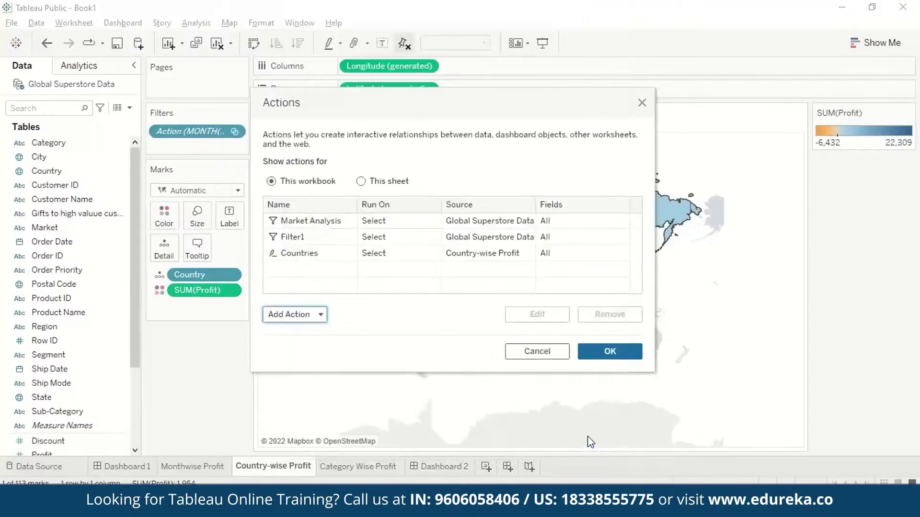
click(597, 357)
click(548, 355)
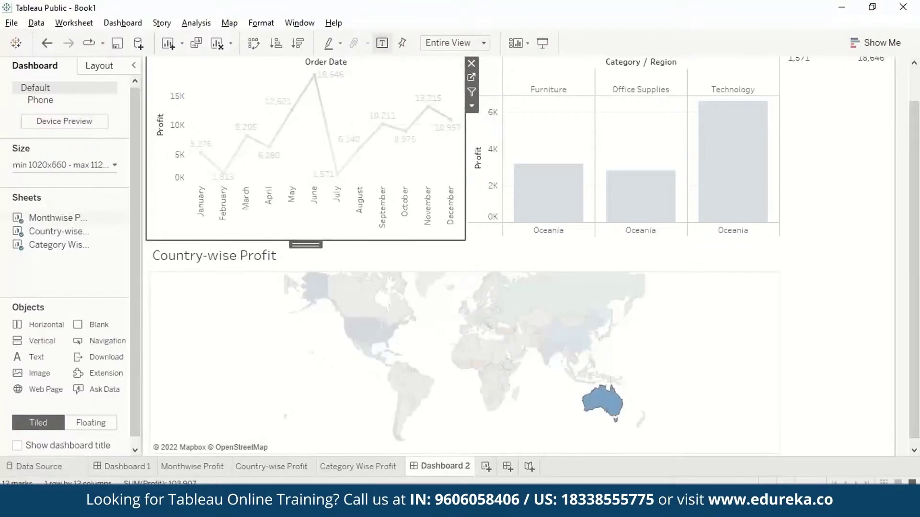
- From the Country-wise Profit worksheet, add a URL action named Country Details that runs on Select and opens in a new browser tab
click(300, 467)
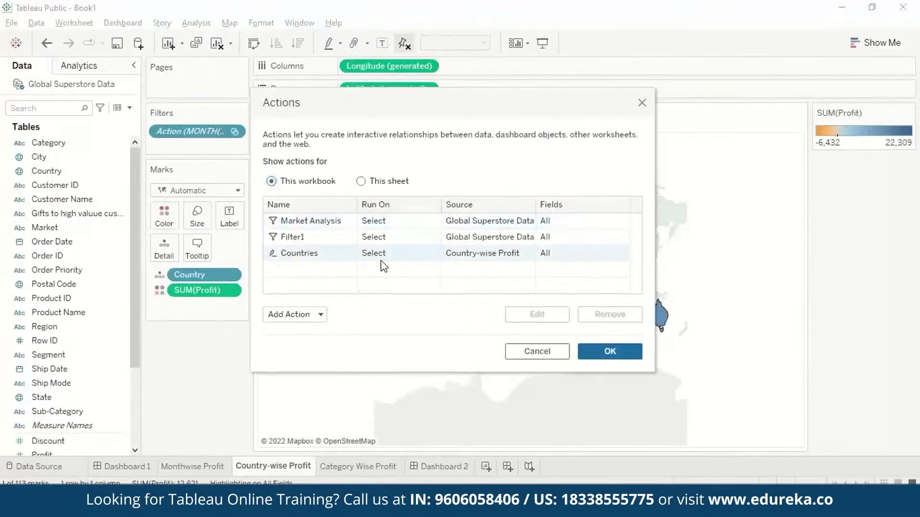
click(320, 316)
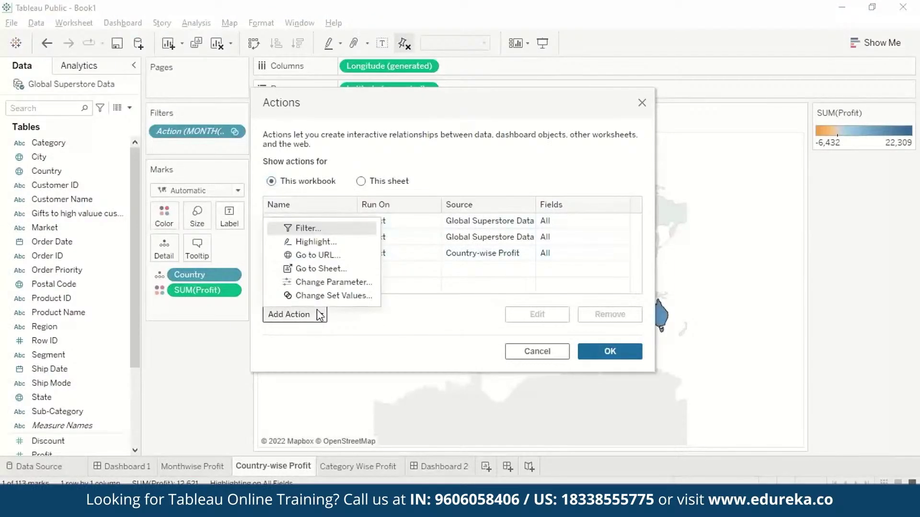
key(Escape)
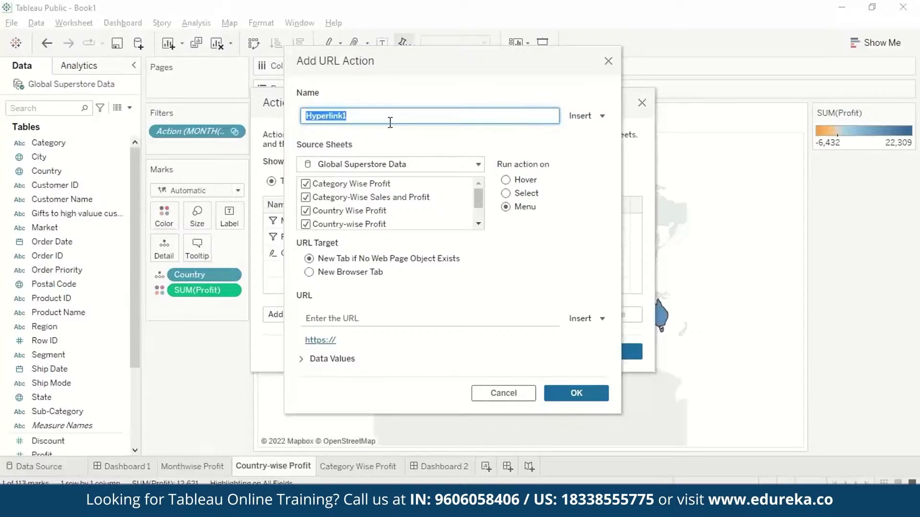
click(445, 509)
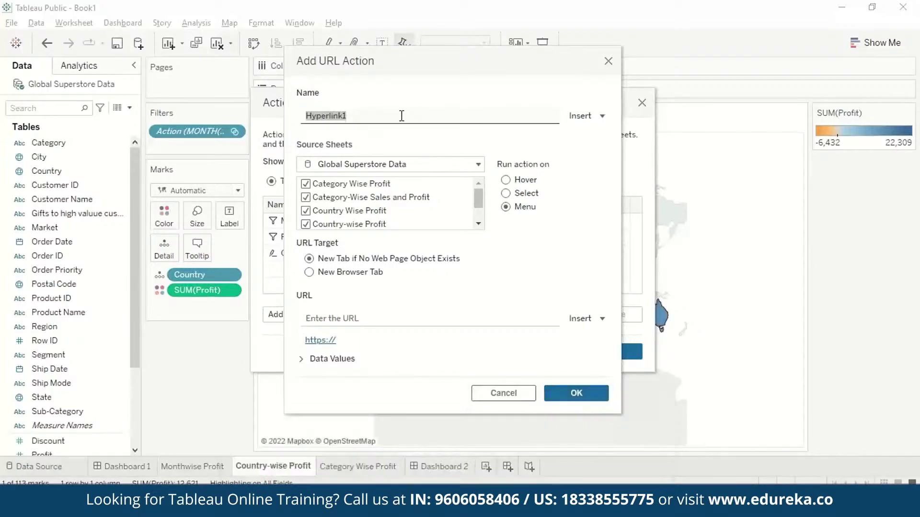
click(294, 119)
text(Country Detai)
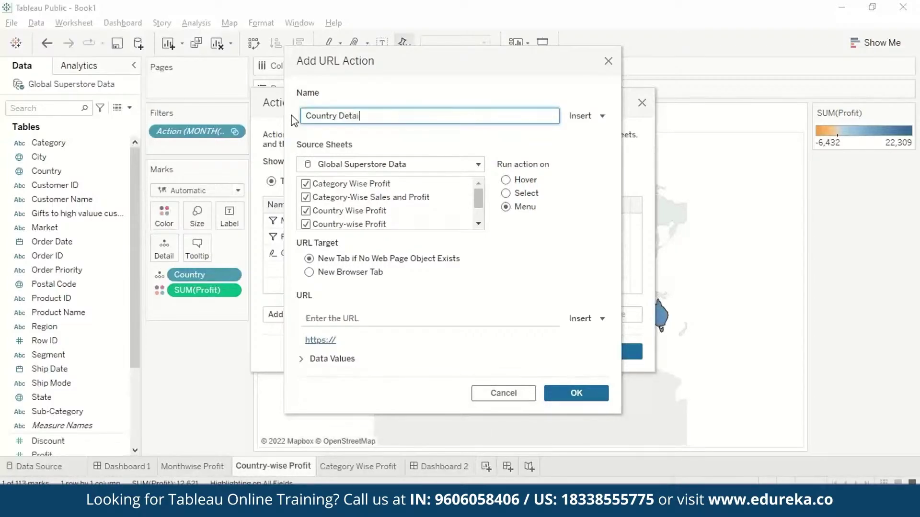
text(ls)
click(506, 193)
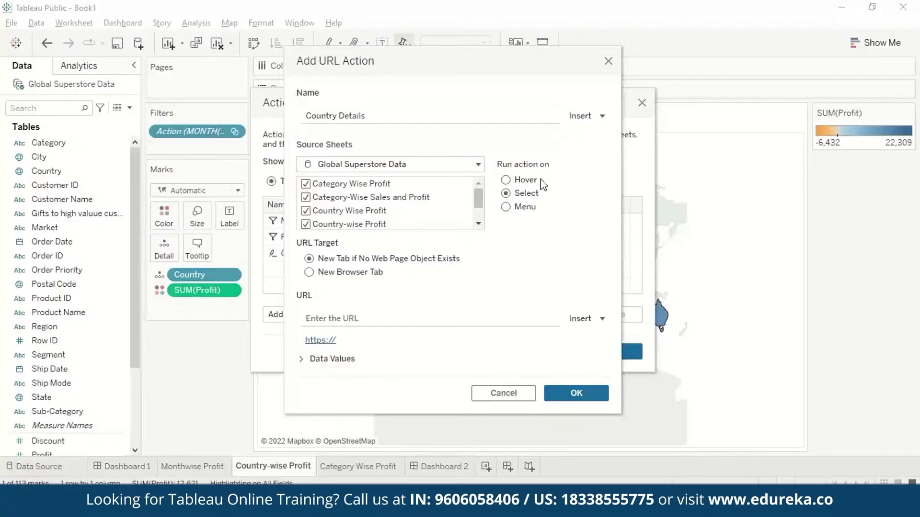
click(309, 272)
- Switch to Chrome and look up a Wikipedia article address in a new tab for the action's URL
click(378, 317)
mouse_move(445, 508)
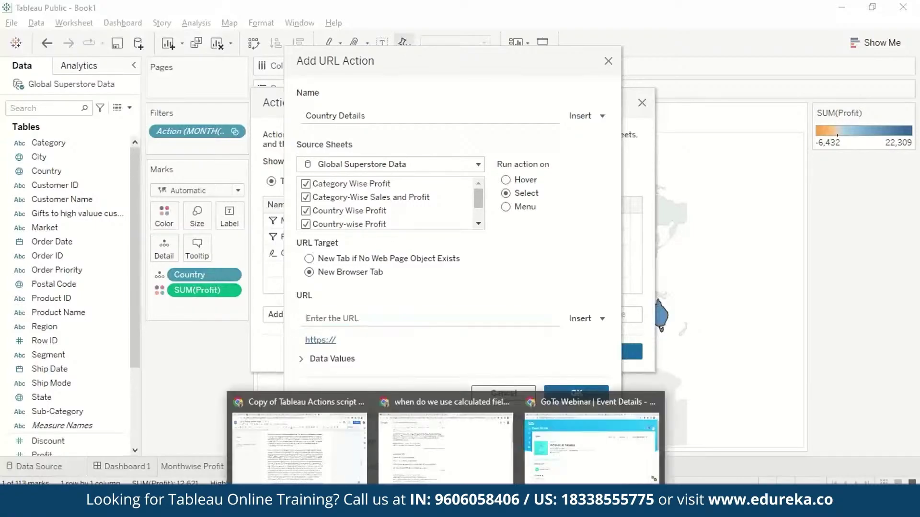
click(559, 453)
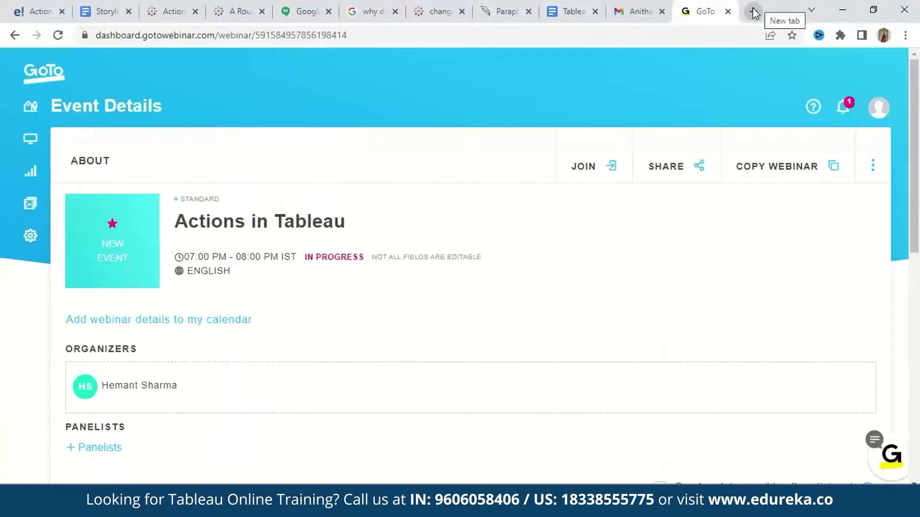
click(753, 11)
text(wiki)
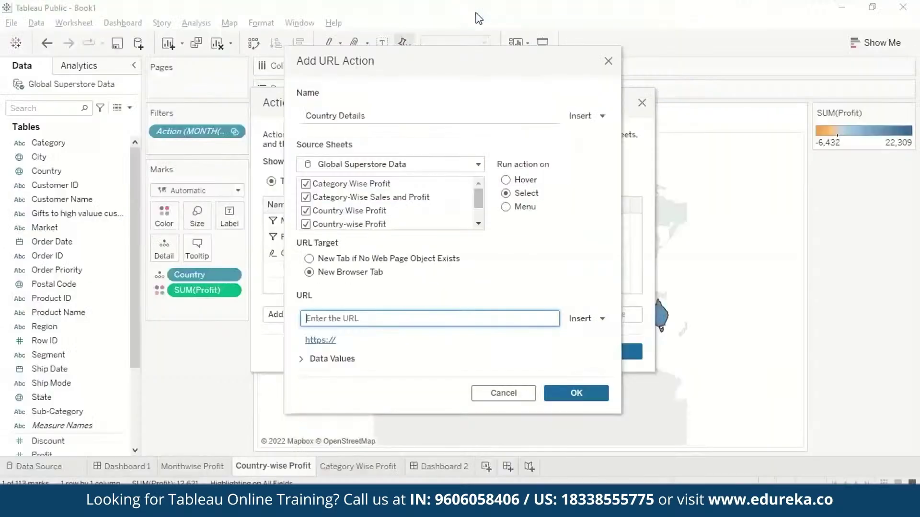
text(https://en.wikipedia.org/wiki/I)
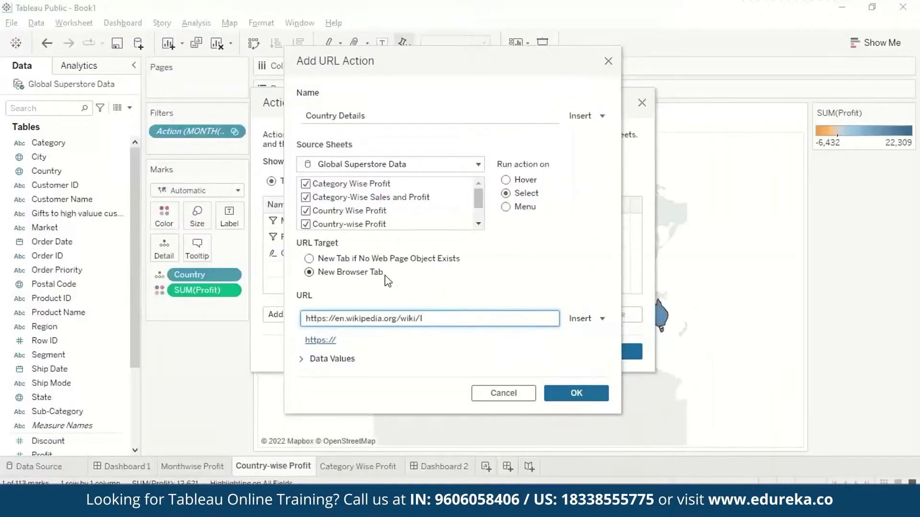
click(581, 319)
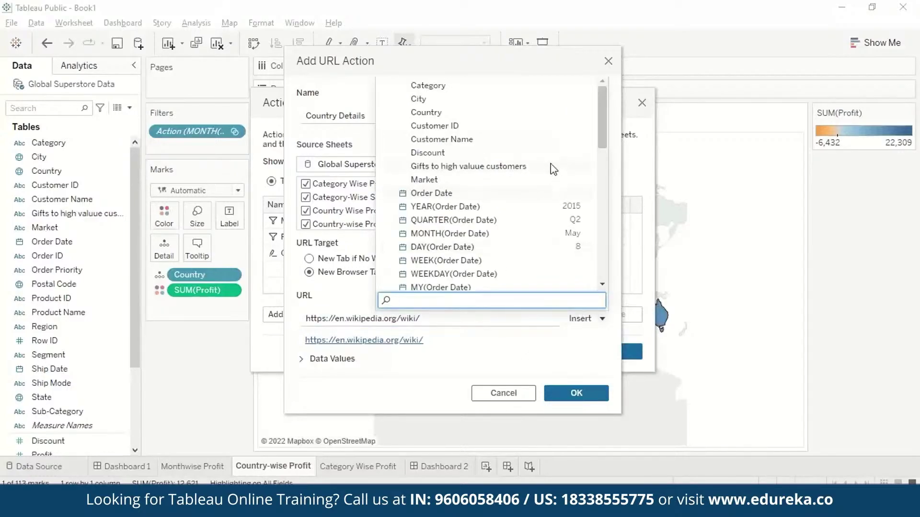
click(516, 113)
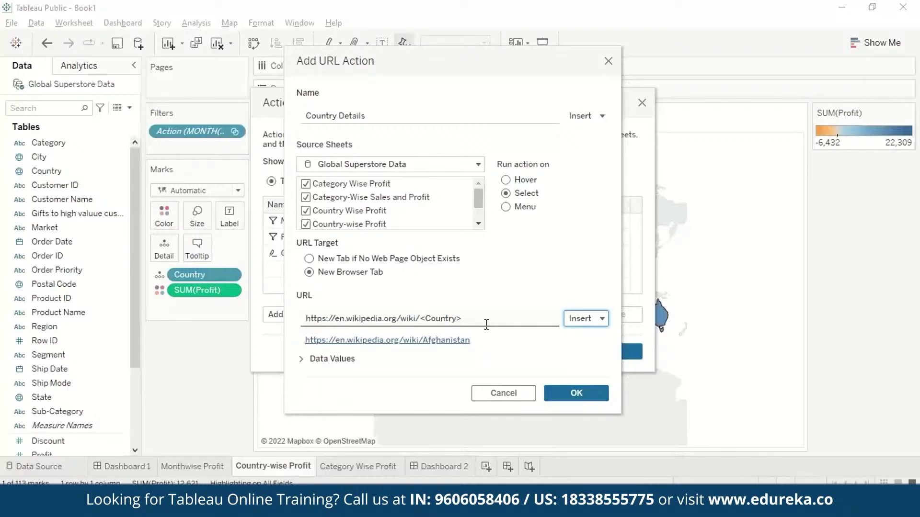
click(573, 392)
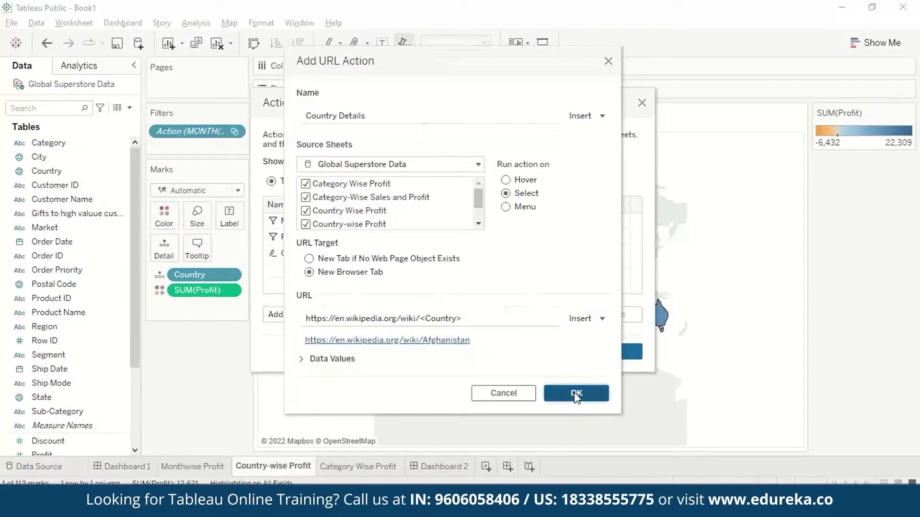
click(599, 359)
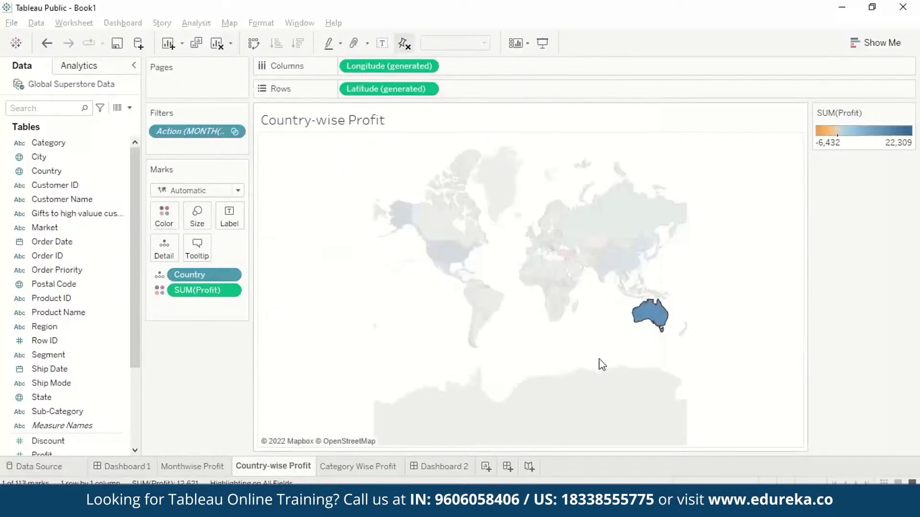
- Test the Country Details action by selecting China on the Dashboard 2 map, and close the opened Wikipedia page
click(434, 466)
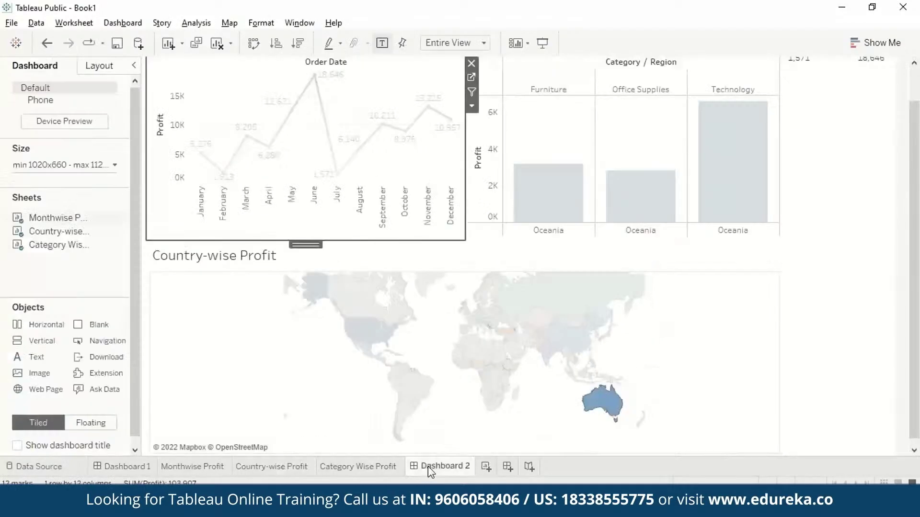
click(578, 339)
click(579, 339)
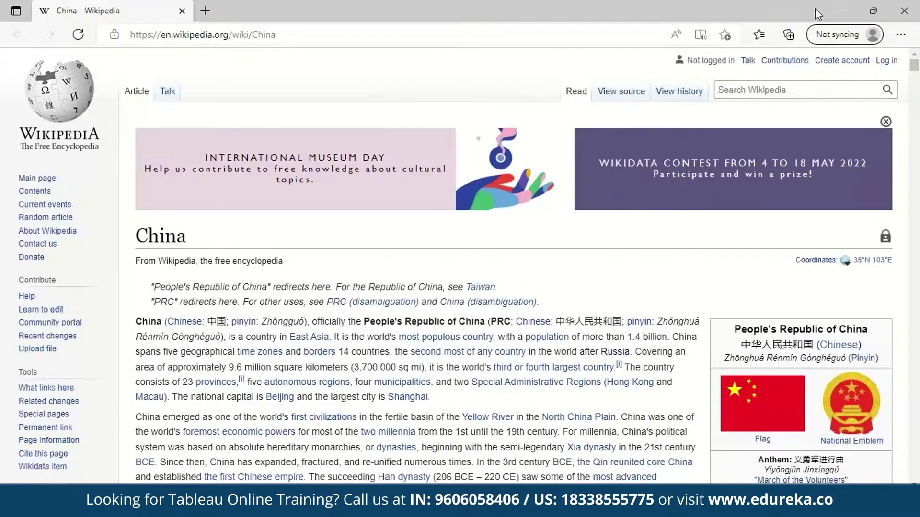
click(915, 14)
click(787, 207)
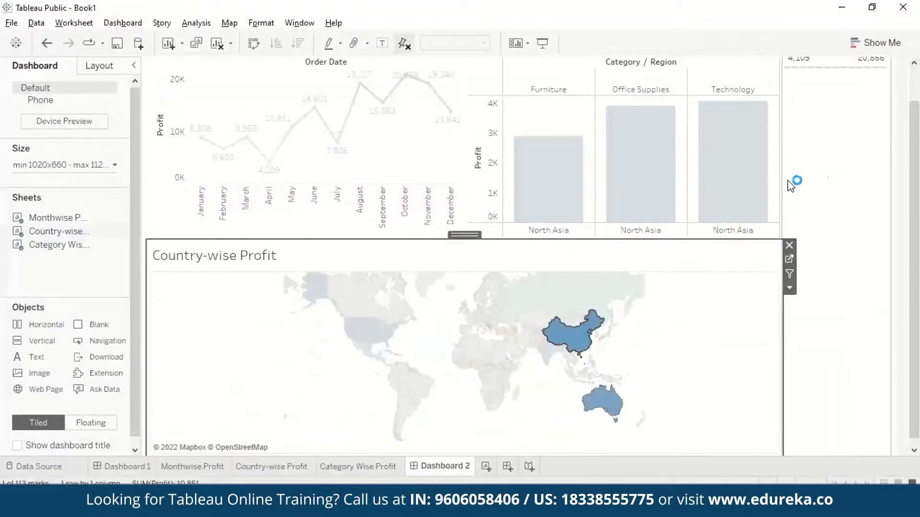
- Clear the country selection on the Dashboard 2 map and return to the Country-wise Profit worksheet
click(782, 233)
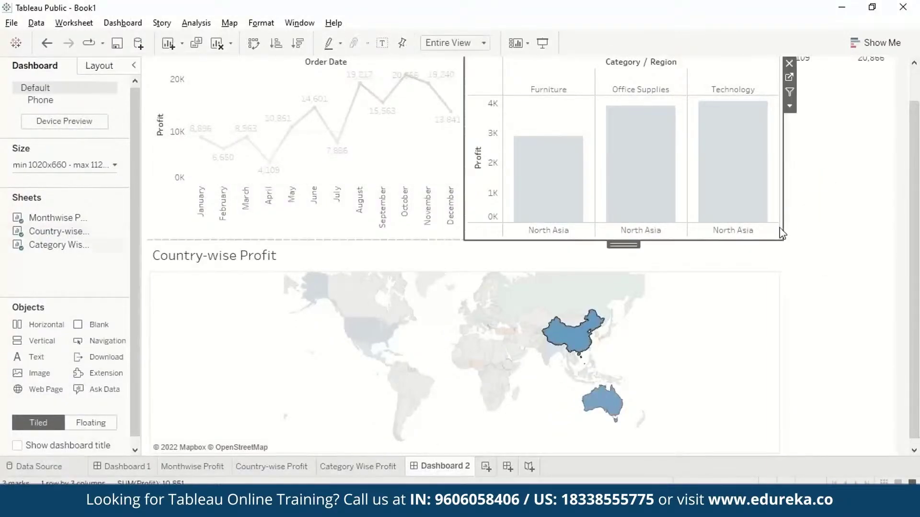
click(719, 269)
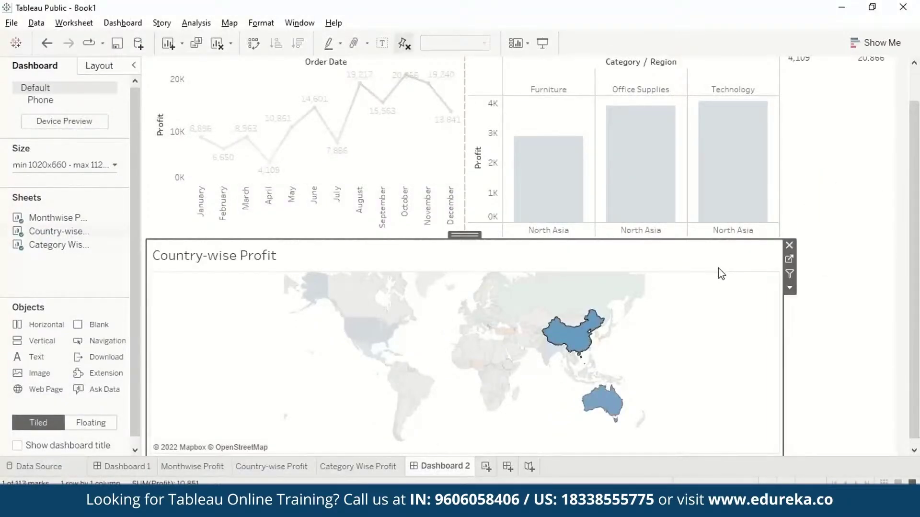
click(271, 466)
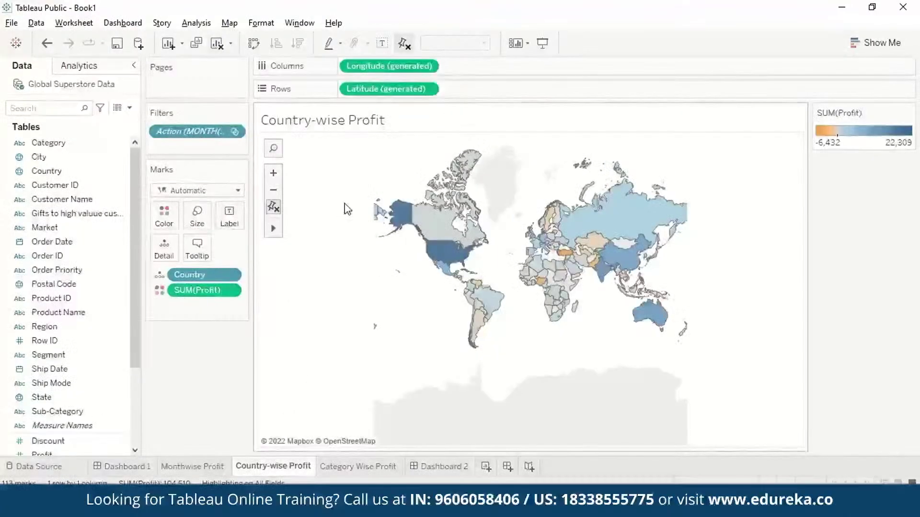